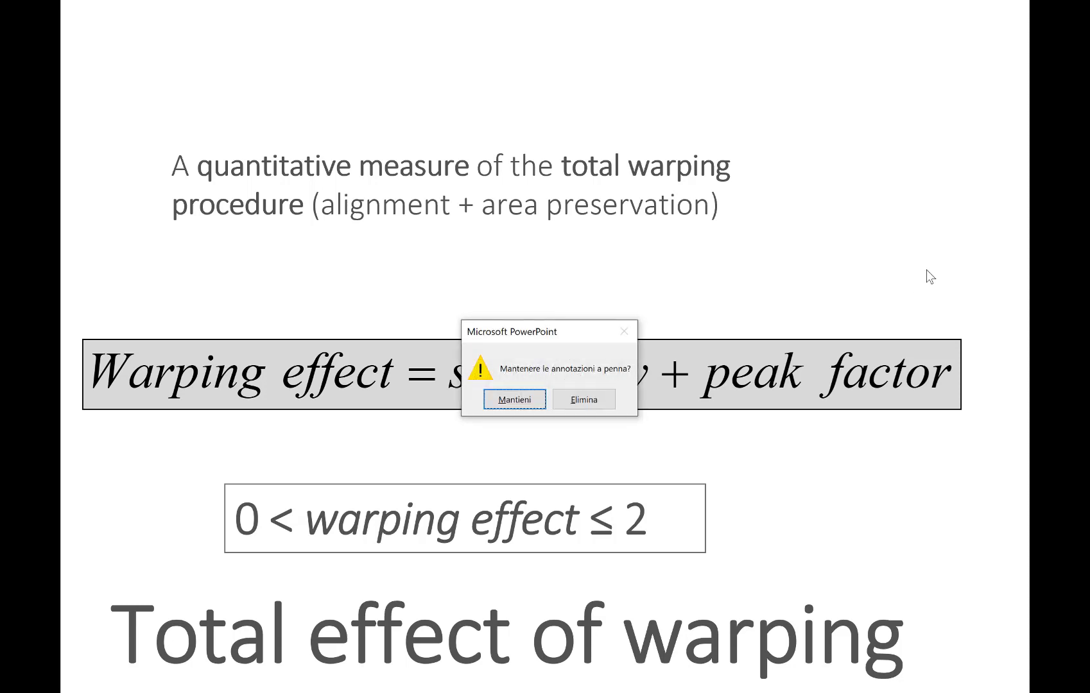
# End the slideshow, show the warpingtb folder with cow and warp_script, then switch to the DTW/COW page
pyautogui.press('Return')
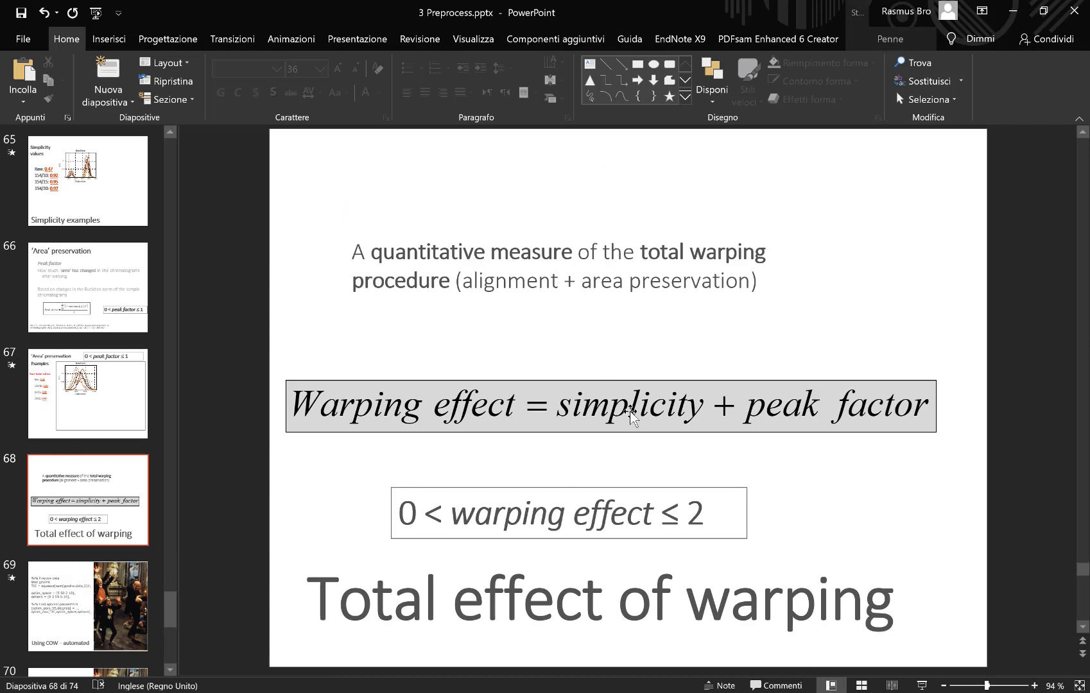
pyautogui.hotkey('alt', 'Tab')
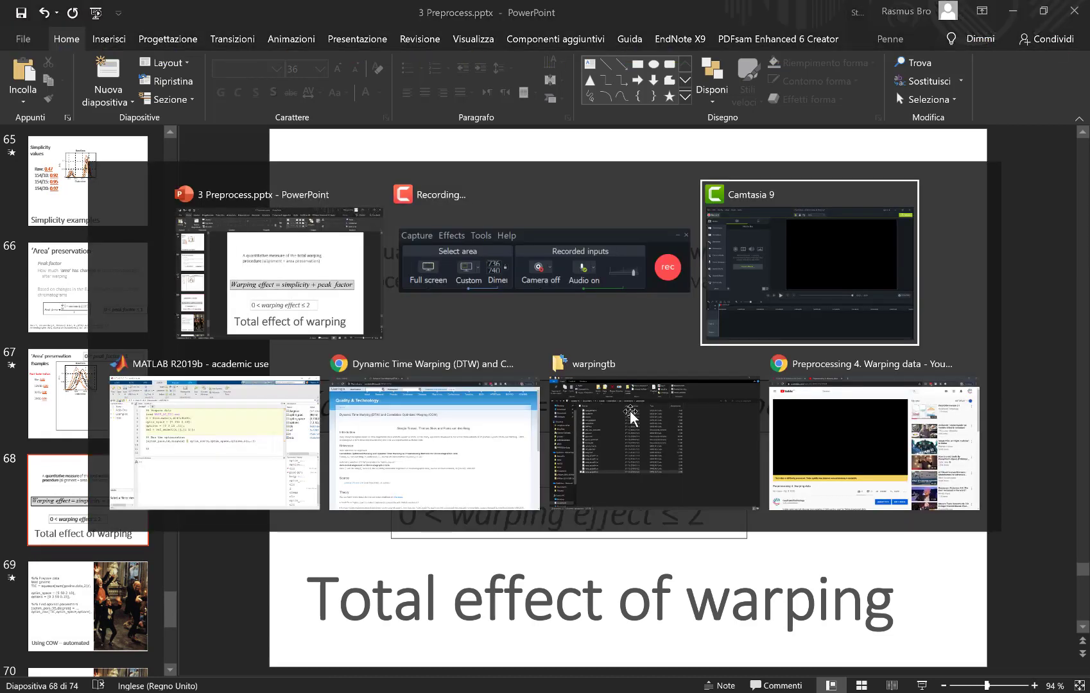
pyautogui.press('Tab')
pyautogui.press('Tab')
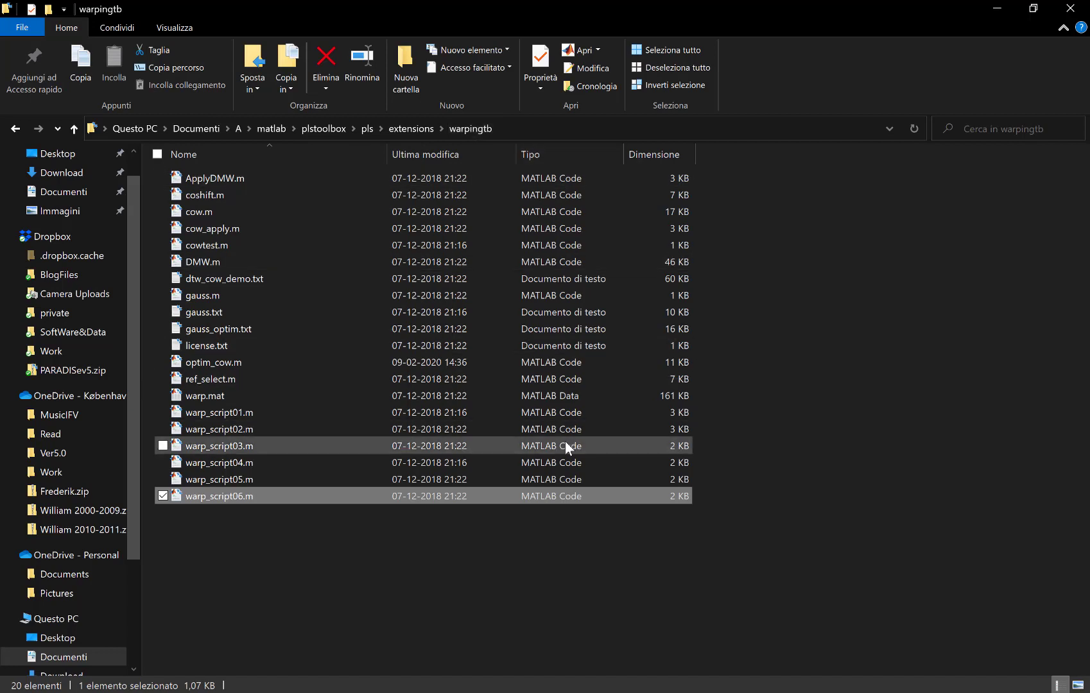
pyautogui.press('alt')
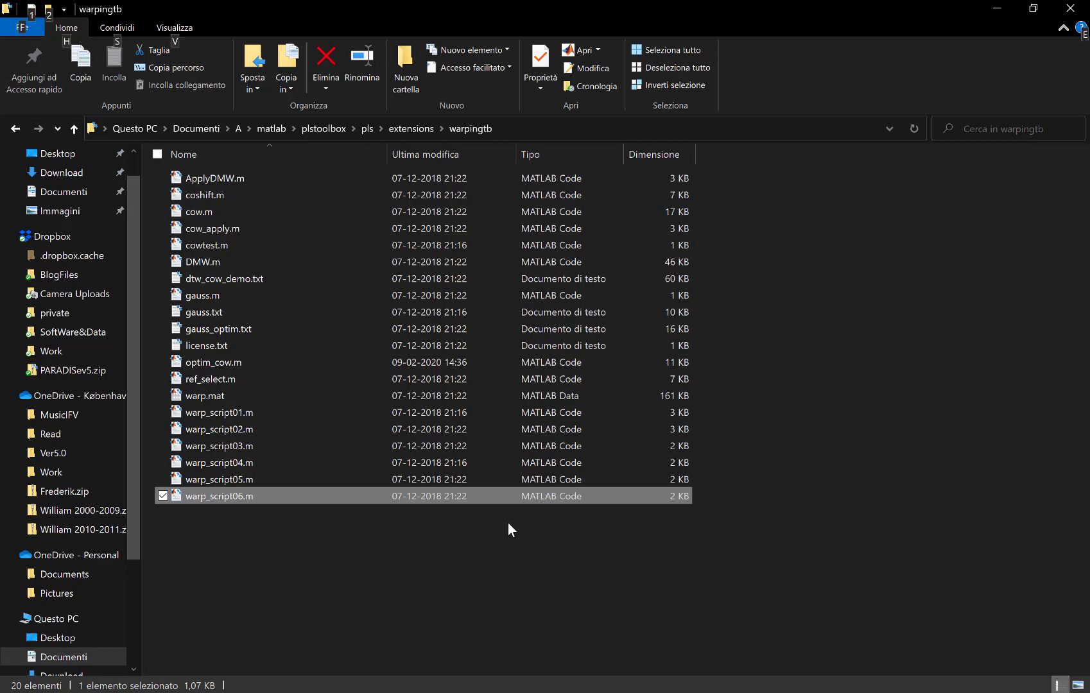
pyautogui.hotkey('alt', 'Tab')
pyautogui.hotkey('alt', 'Tab')
pyautogui.hotkey('alt', 'Tab')
pyautogui.hotkey('alt', 'Tab')
pyautogui.hotkey('alt', 'Tab')
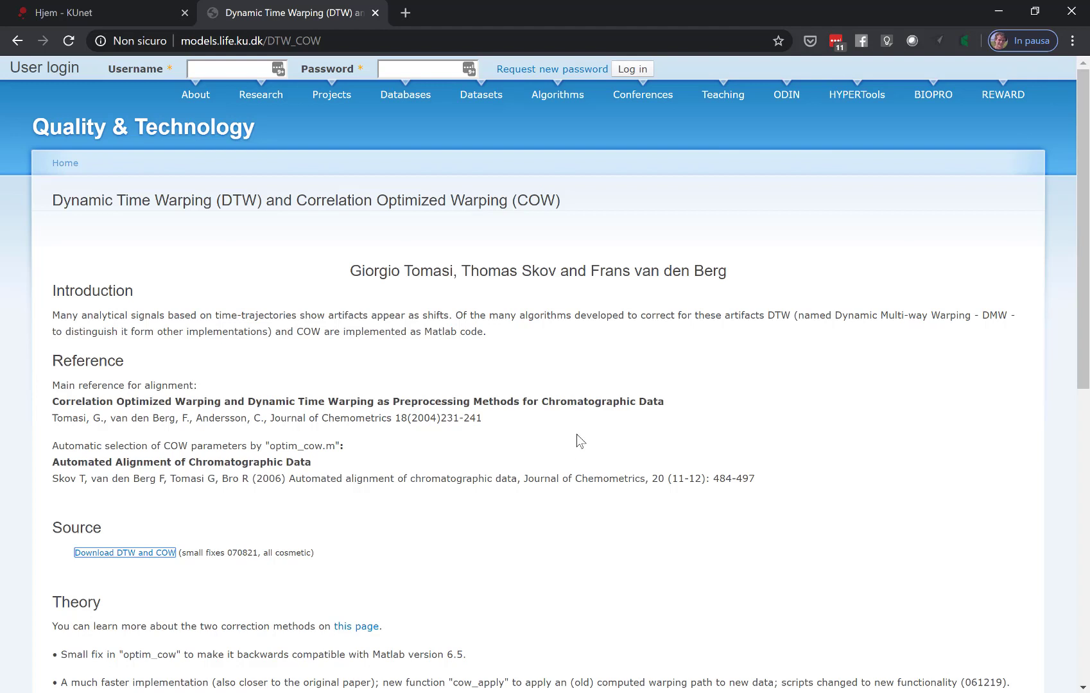
# Leave the DTW/COW Chrome page and bring the MATLAB optim_cow script back
pyautogui.hotkey('alt', 'Tab')
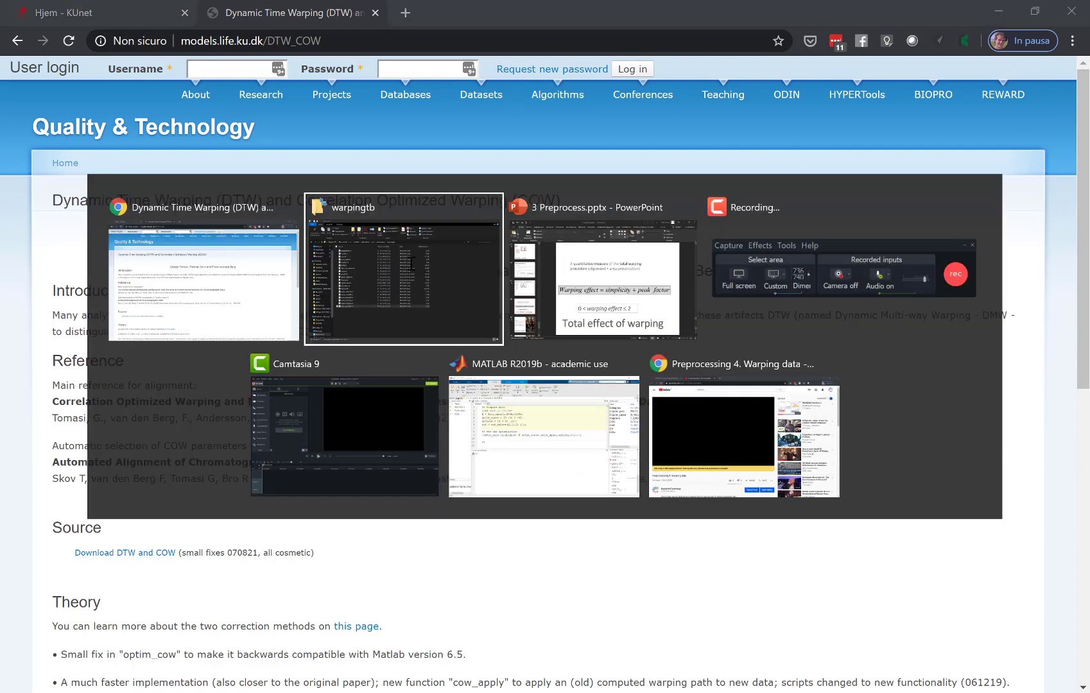
pyautogui.hotkey('alt', 'Tab')
pyautogui.hotkey('alt', 'Tab')
pyautogui.hotkey('alt', 'Tab')
pyautogui.hotkey('alt', 'Tab')
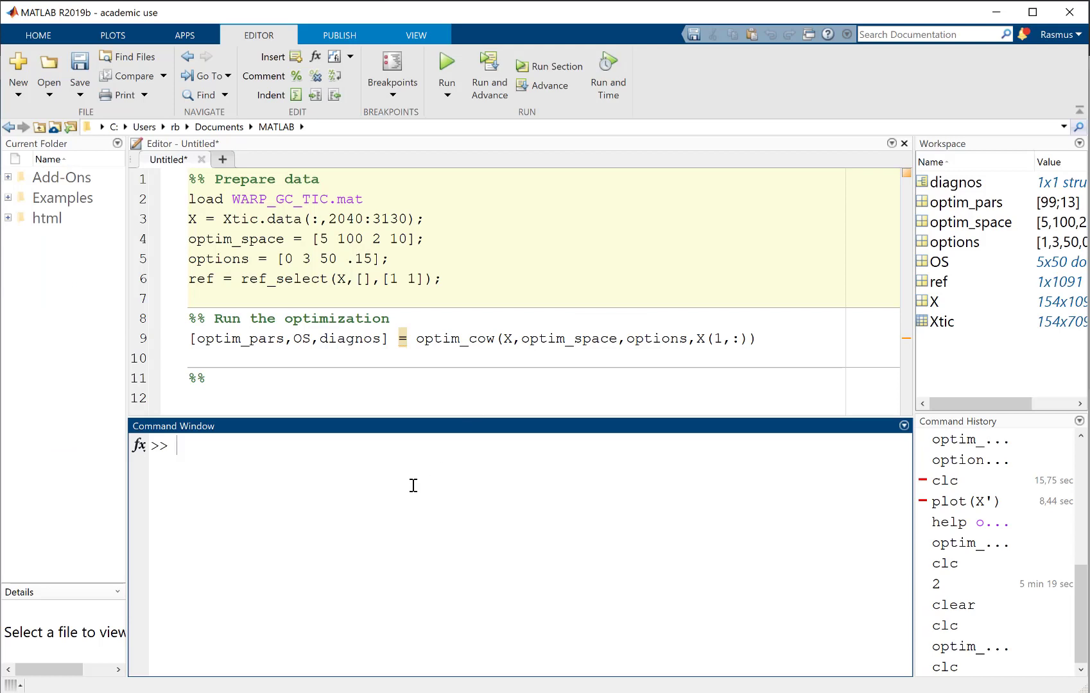
# Read the optim_cow help page, noting default options [0 3 50 0.15] and the ref input
pyautogui.write('doc optim_cow')
pyautogui.press('Return')
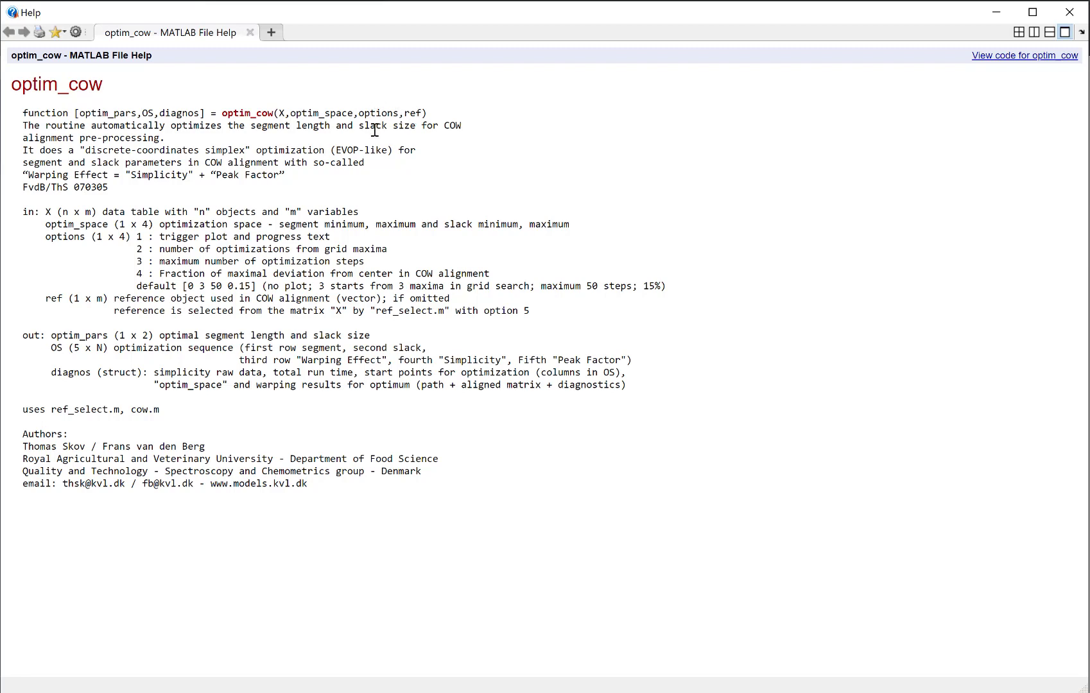
pyautogui.moveTo(183, 286); pyautogui.dragTo(257, 286)
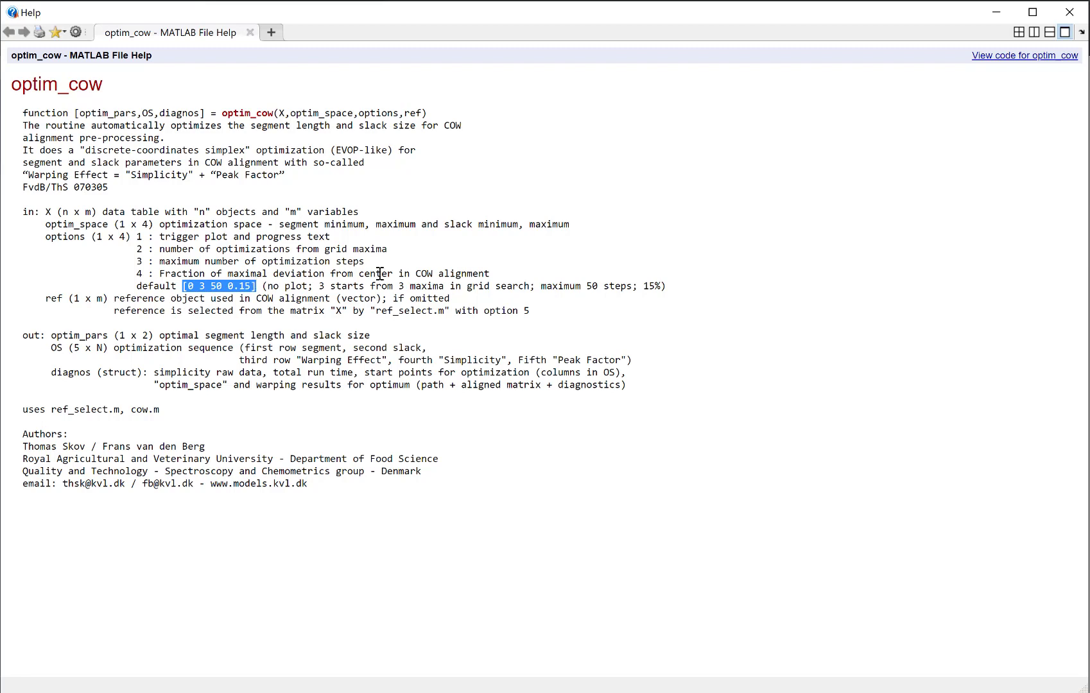
pyautogui.hotkey('alt', 'Tab')
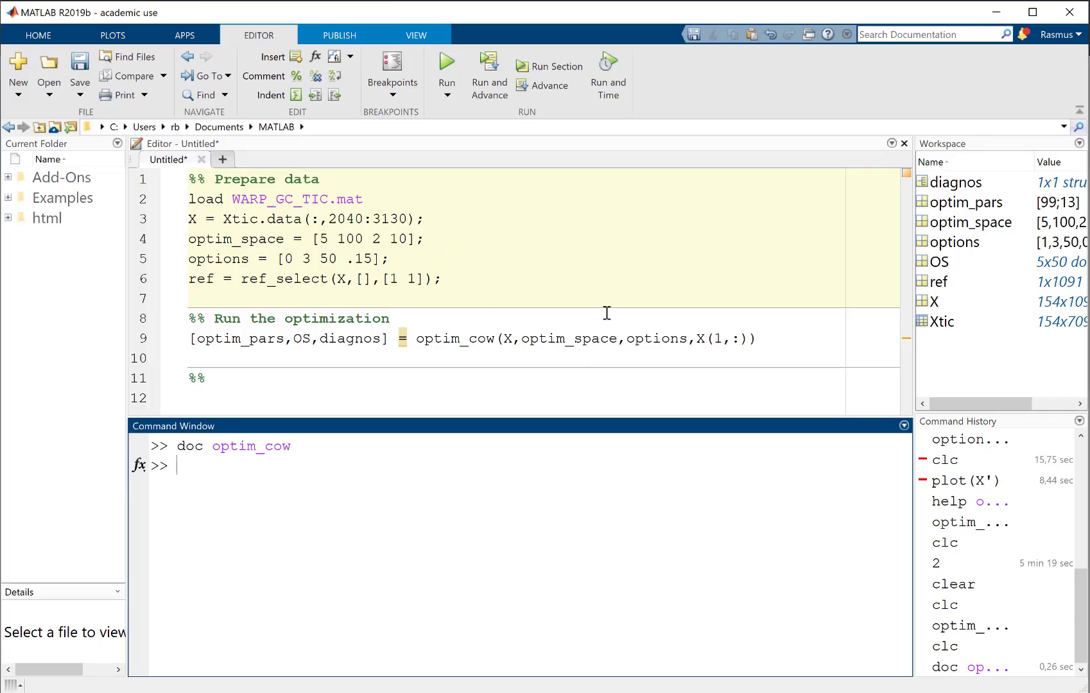
pyautogui.hotkey('alt', 'Tab')
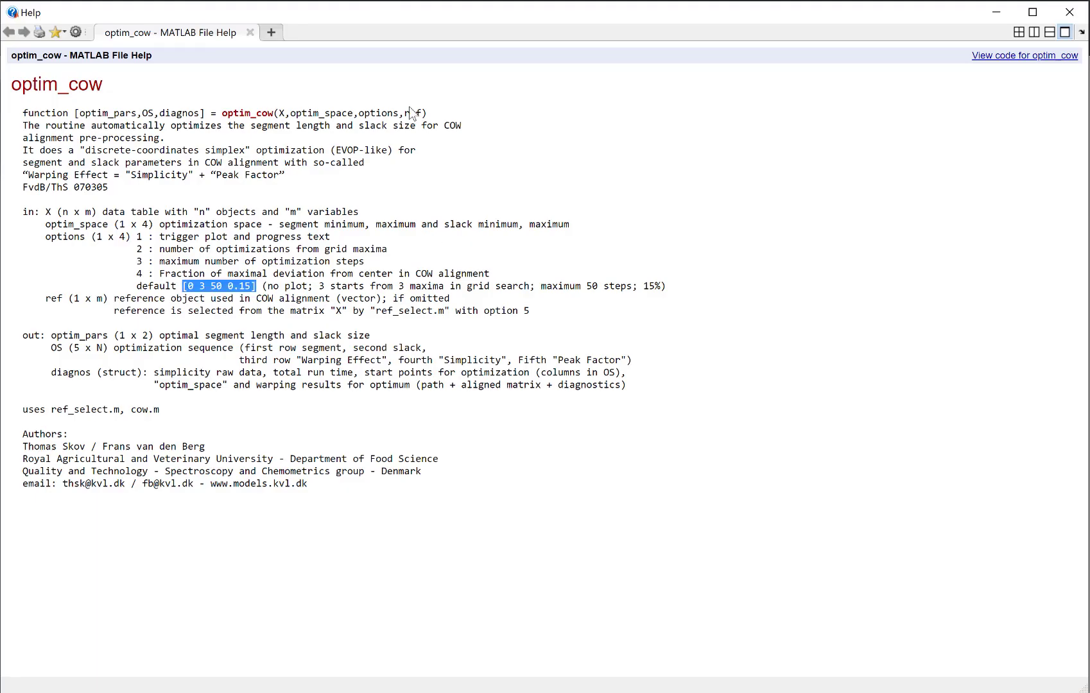
pyautogui.doubleClick(411, 114)
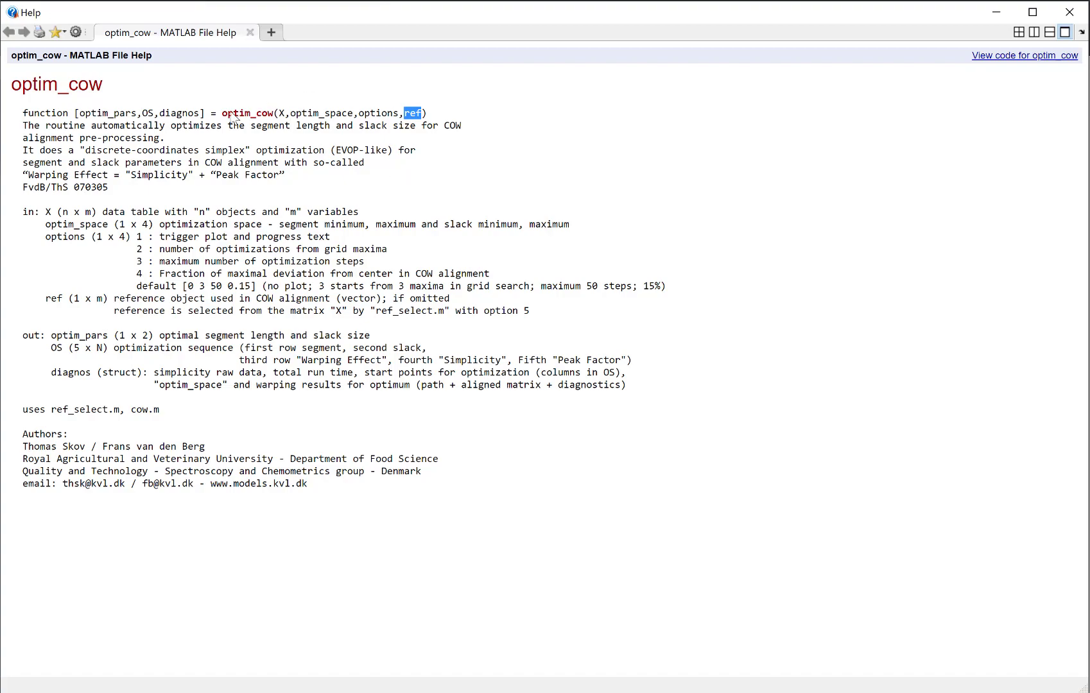
pyautogui.hotkey('alt', 'Tab')
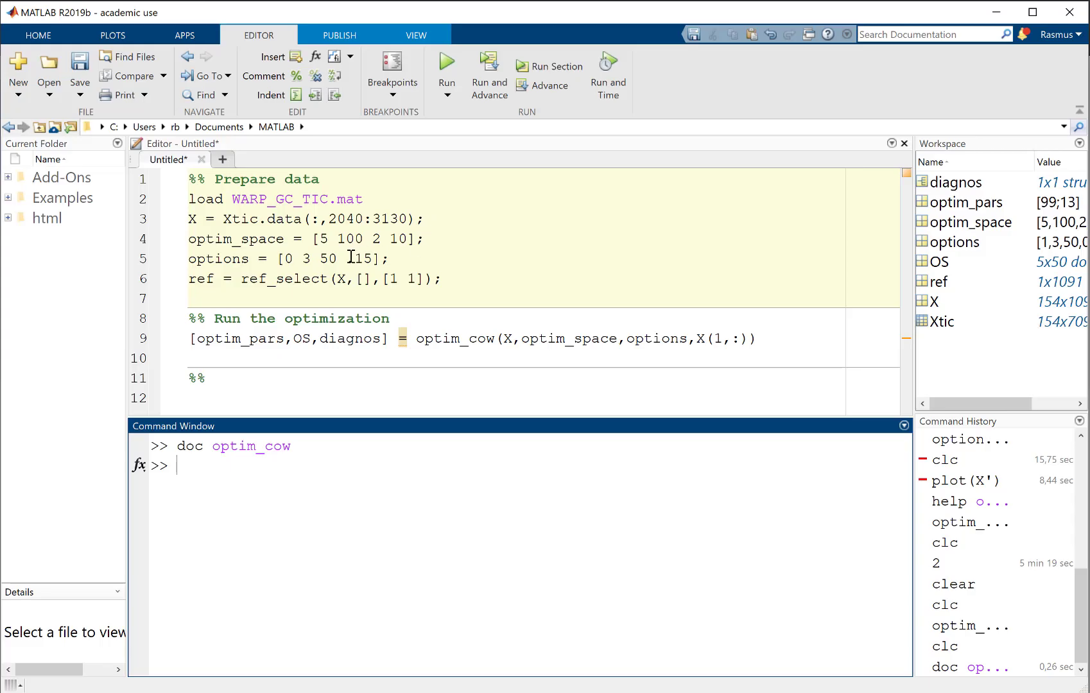
# Open the ref_select documentation with doc and note its mean signal vector option
pyautogui.click(292, 284)
pyautogui.doubleClick(293, 283)
pyautogui.hotkey('ctrl', 'c')
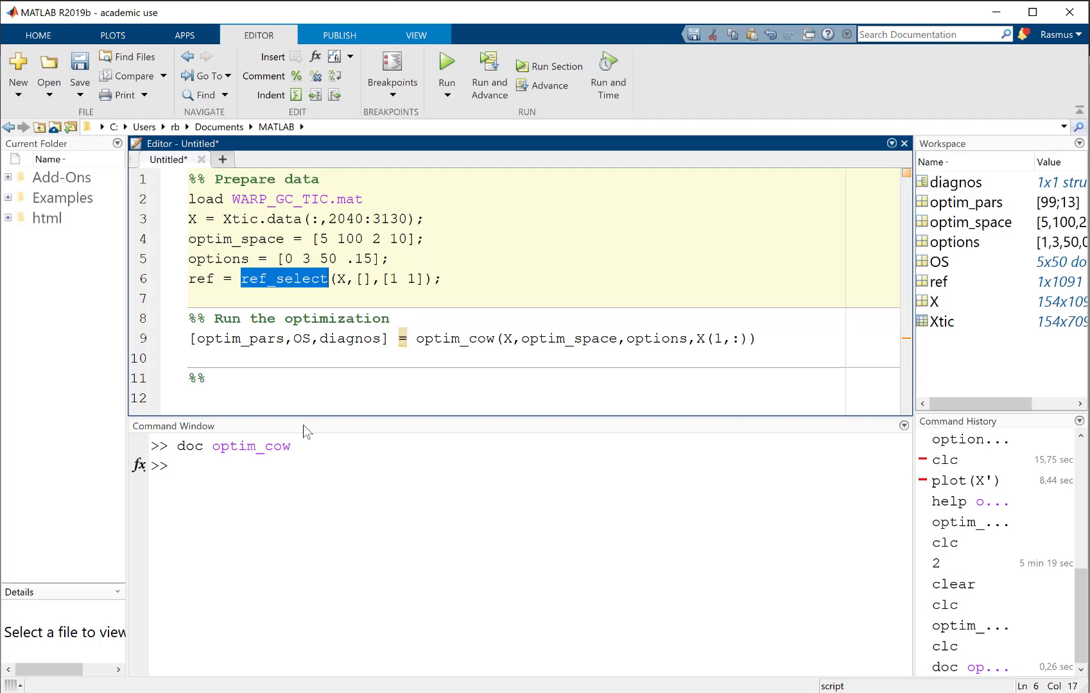
pyautogui.click(299, 471)
pyautogui.write('doc')
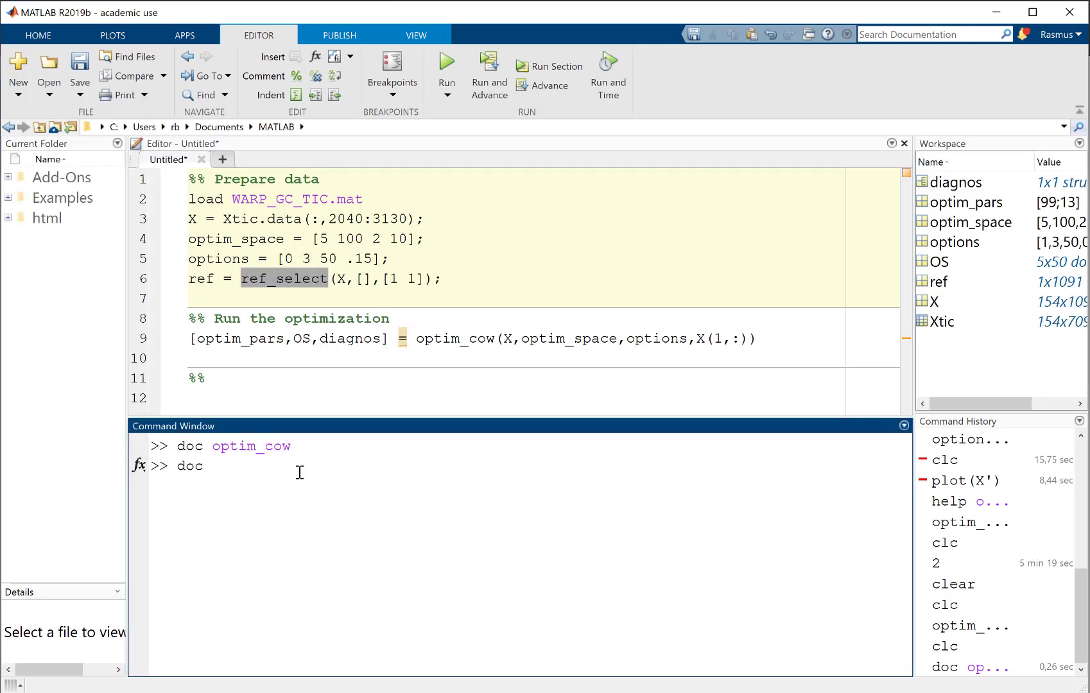
pyautogui.hotkey('ctrl', 'v')
pyautogui.press('Return')
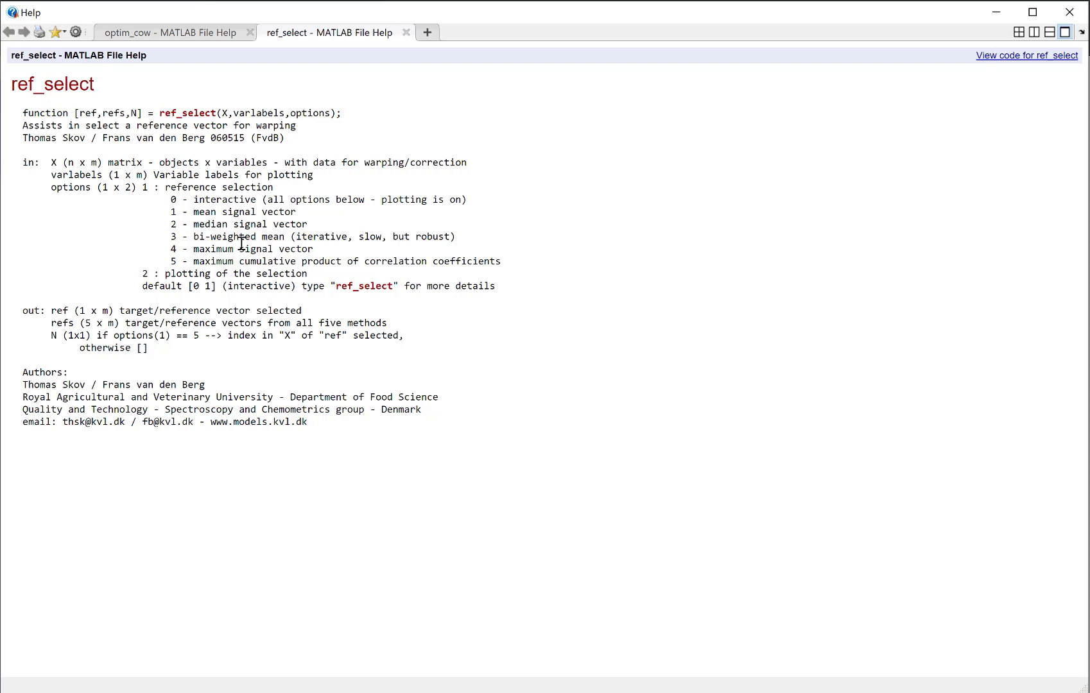
pyautogui.moveTo(188, 213); pyautogui.dragTo(323, 223)
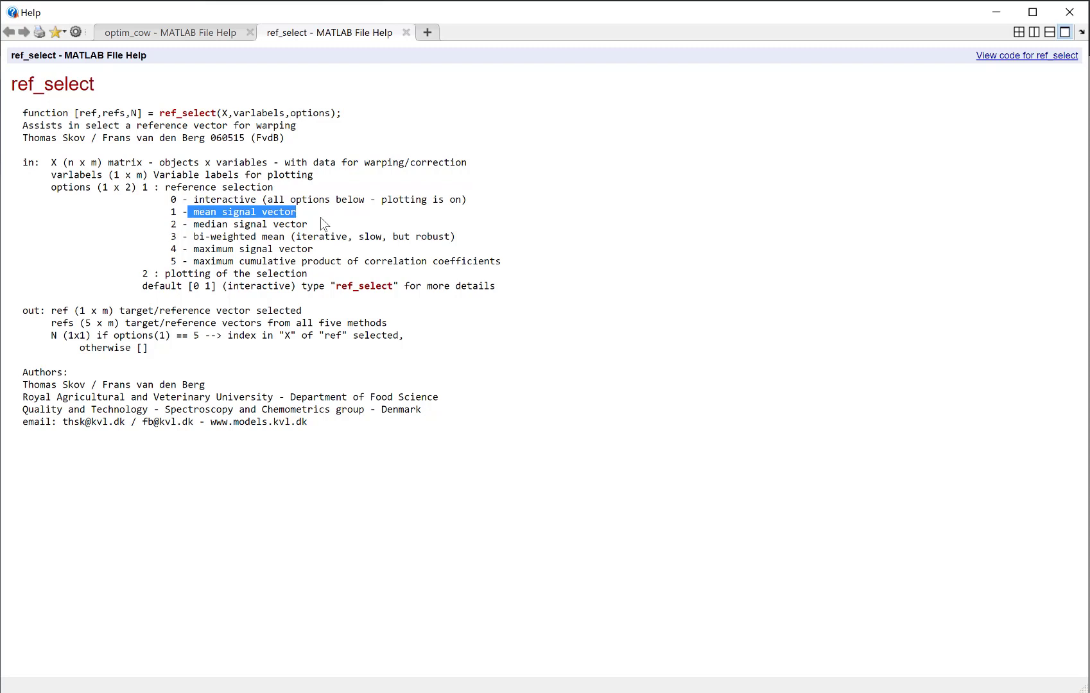
pyautogui.hotkey('alt', 'Tab')
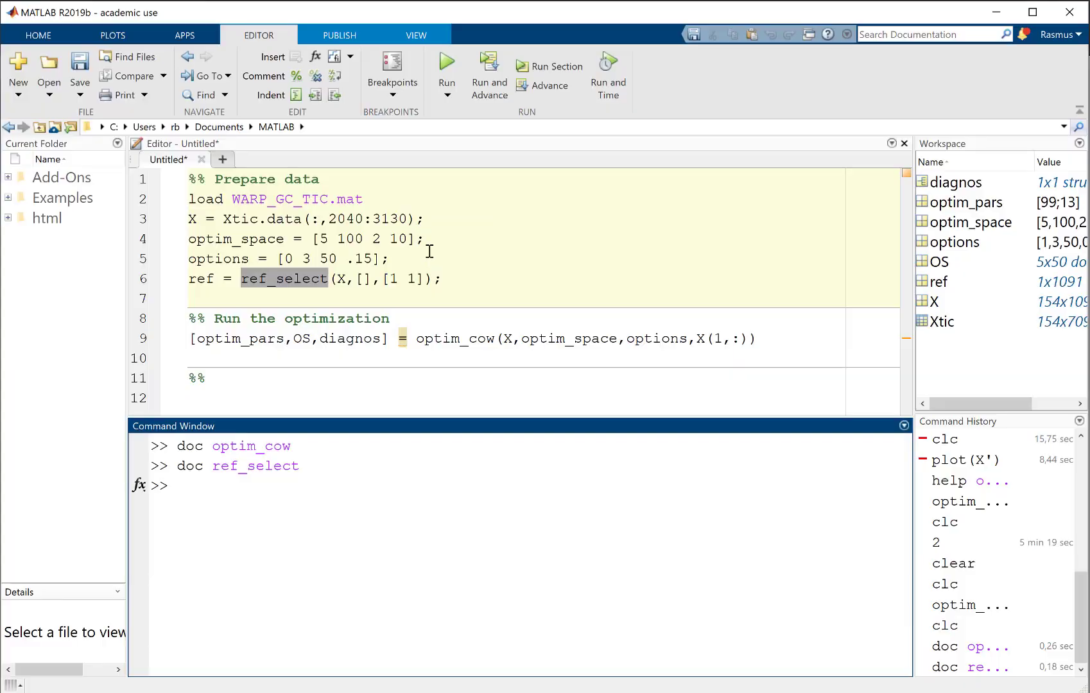
pyautogui.click(432, 251)
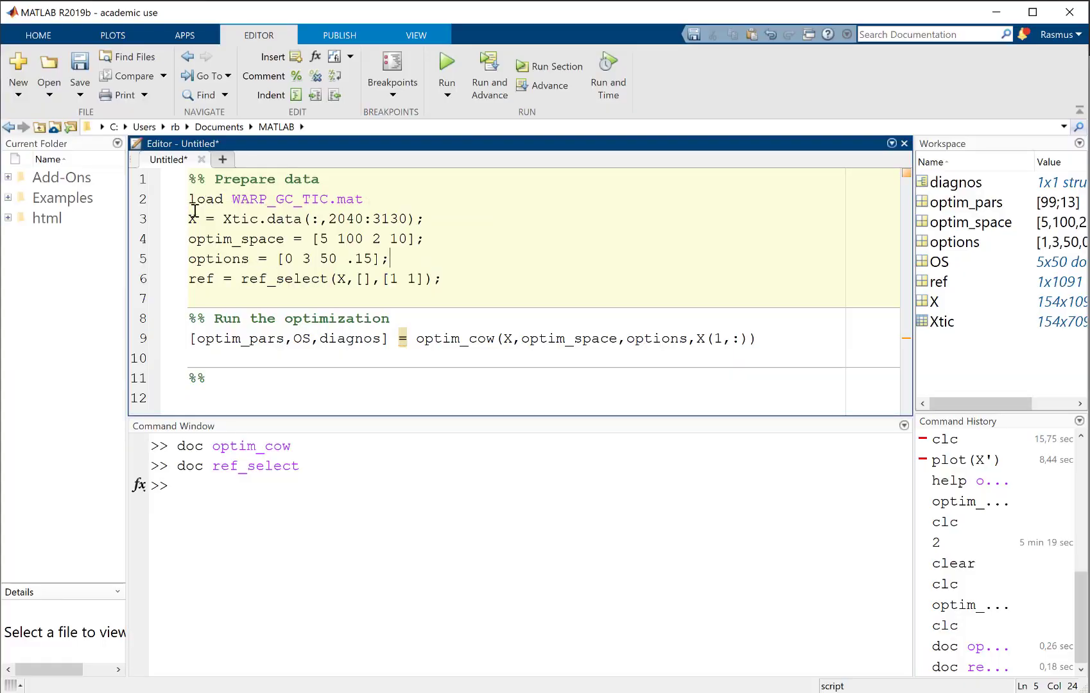
# Run lines 2–3 to load WARP_GC_TIC.mat and crop X to columns 2040:3130
pyautogui.moveTo(188, 203); pyautogui.dragTo(474, 222)
pyautogui.hotkey('ctrl', 'c')
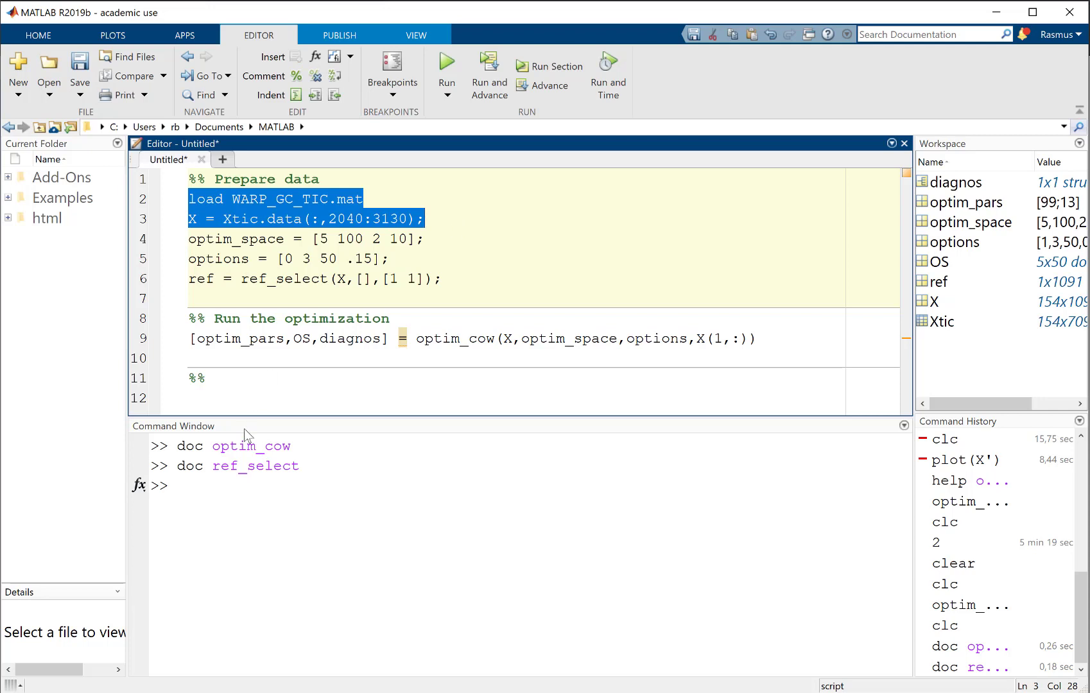
pyautogui.click(289, 501)
pyautogui.hotkey('ctrl', 'v')
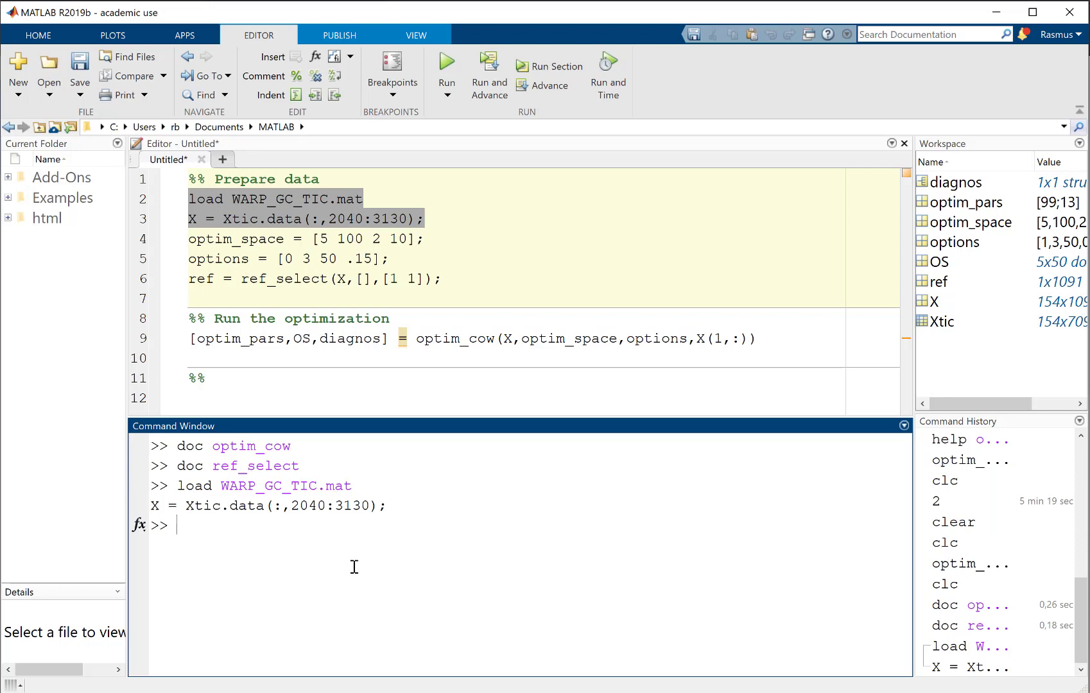
# Plot all chromatograms in X with plot(X')
pyautogui.write('plotgui(X')
pyautogui.press('BackSpace')
pyautogui.press('BackSpace')
pyautogui.press('BackSpace')
pyautogui.press('BackSpace')
pyautogui.press('BackSpace')
pyautogui.write("(X')")
pyautogui.press('Return')
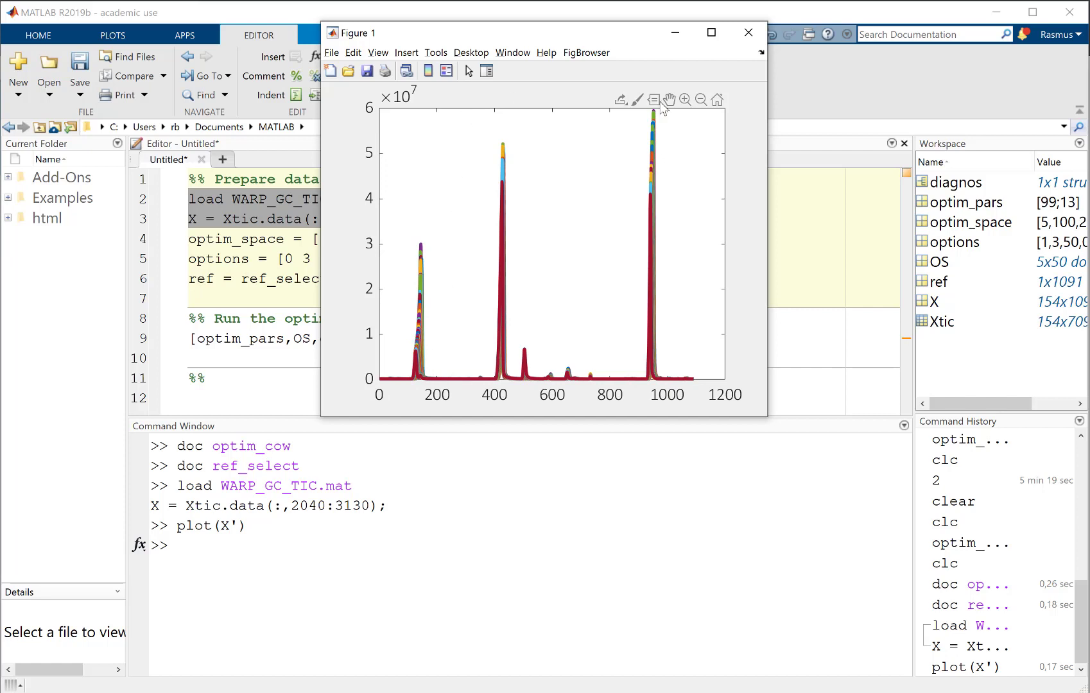
# Zoom in on the misaligned first peak around 100–200, zoom back out, and return to MATLAB
pyautogui.click(685, 99)
pyautogui.moveTo(396, 240); pyautogui.dragTo(445, 378)
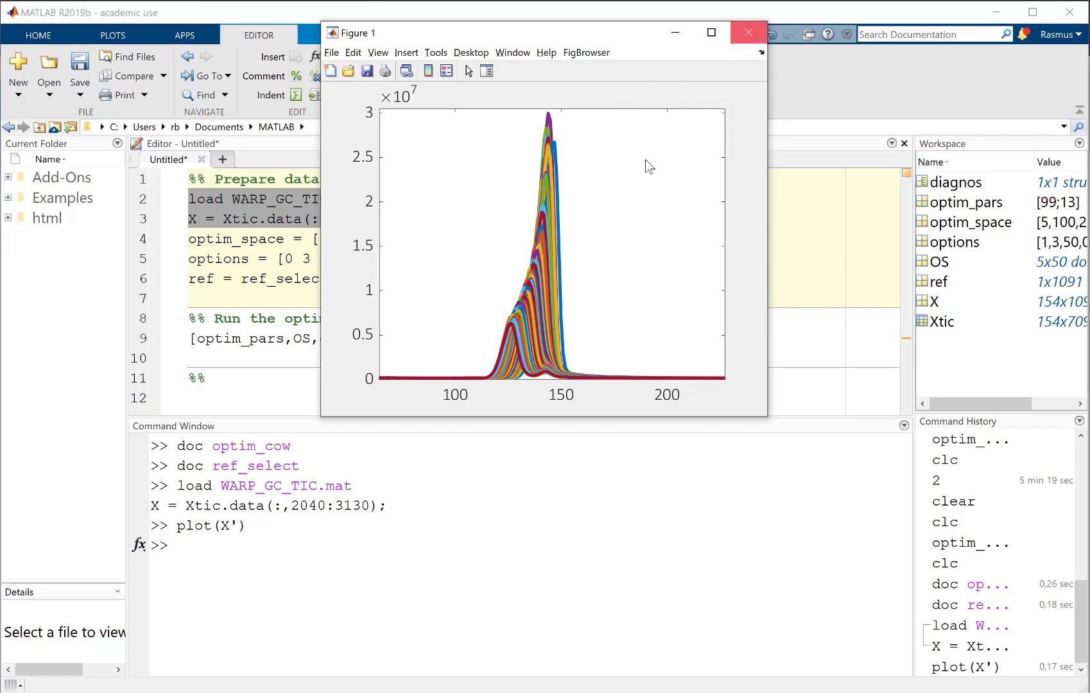
pyautogui.scroll(1, 646, 161)
pyautogui.scroll(-3, 570, 276)
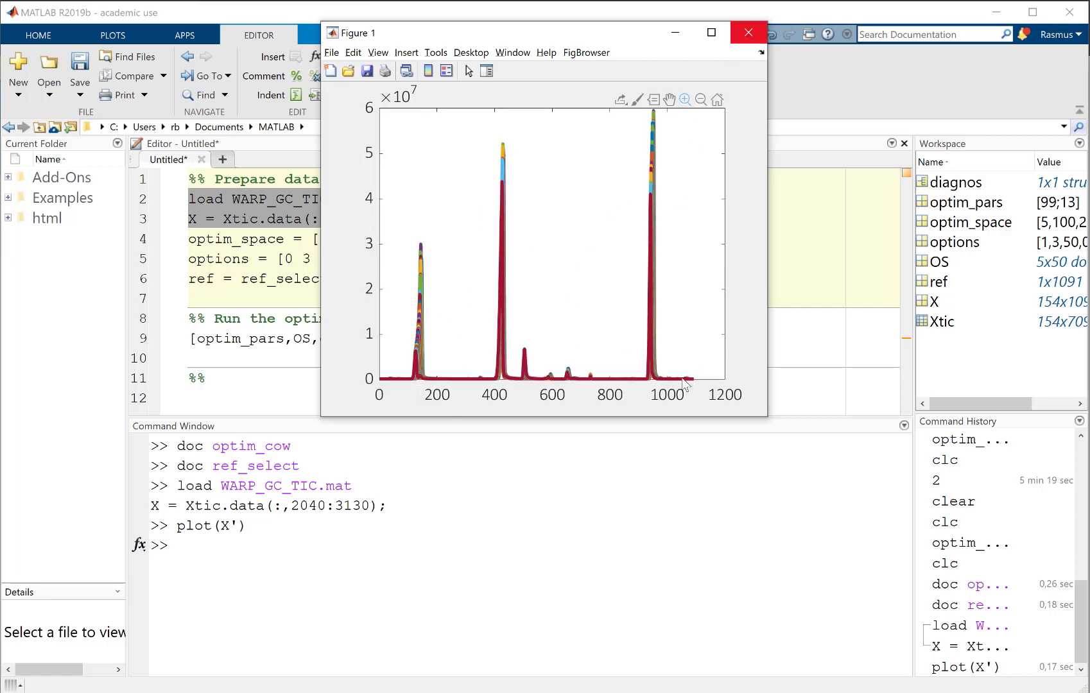
pyautogui.click(913, 391)
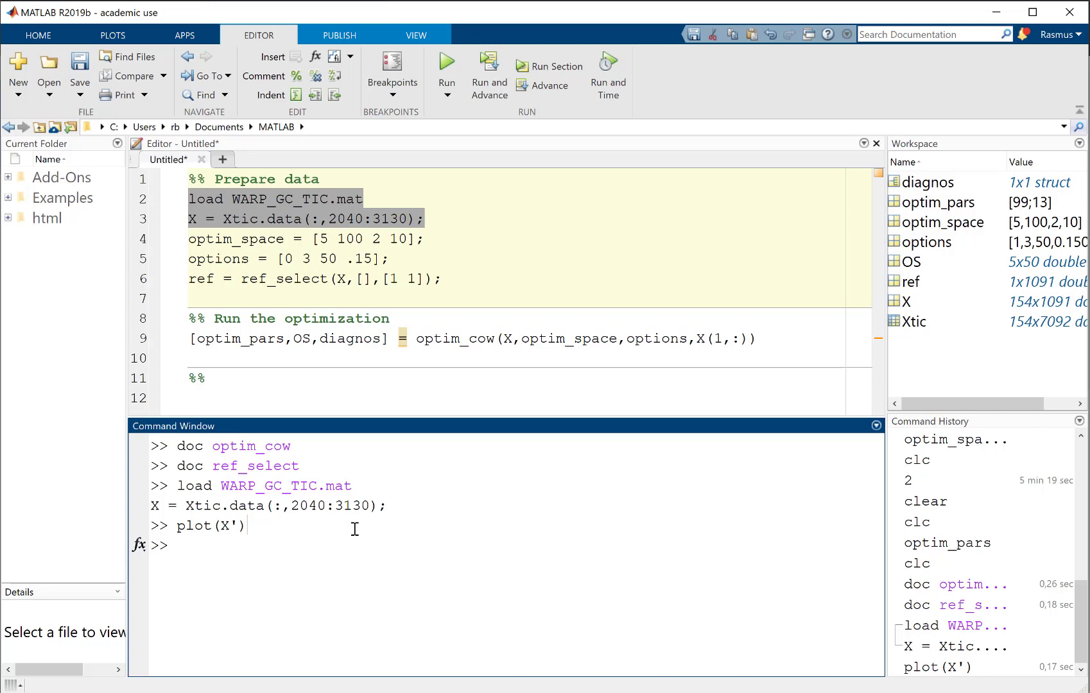
# Start a subsampling command X(:,1:3:end); and discard it
pyautogui.write('X(:,1:3:end);')
pyautogui.press('Left')
pyautogui.press('Left')
pyautogui.press('Left')
pyautogui.press('Left')
pyautogui.press('Left')
pyautogui.press('Left')
pyautogui.press('Left')
pyautogui.press('Left')
pyautogui.press('Escape')
# Review the optim_space values 5, 100 and slack 2 10, then run the Prepare data section
pyautogui.doubleClick(324, 240)
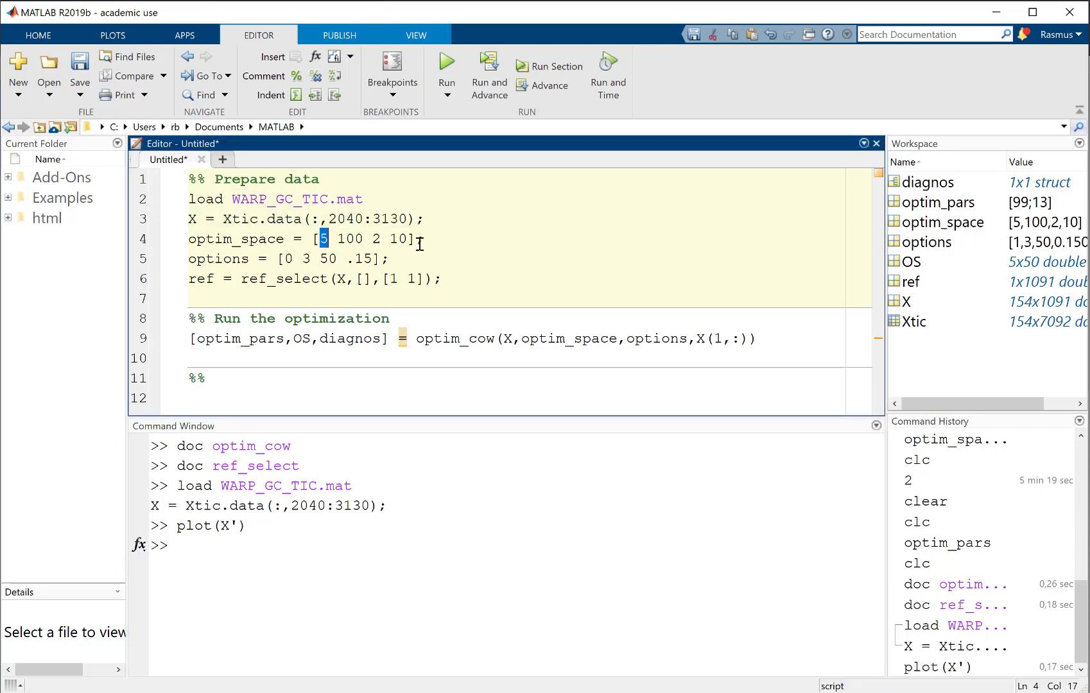
pyautogui.press('Left')
pyautogui.hotkey('ctrl', 'shift', 'Right')
pyautogui.press('Right')
pyautogui.hotkey('ctrl', 'shift', 'Right')
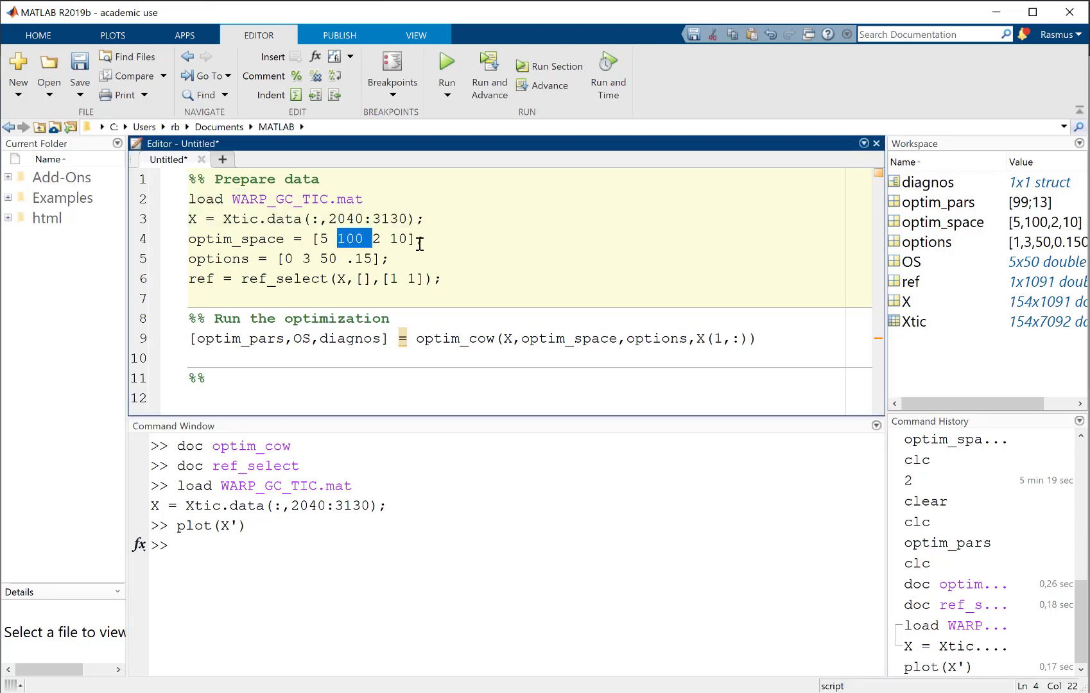
pyautogui.press('Right')
pyautogui.hotkey('ctrl', 'shift', 'Right')
pyautogui.hotkey('ctrl', 'shift', 'Right')
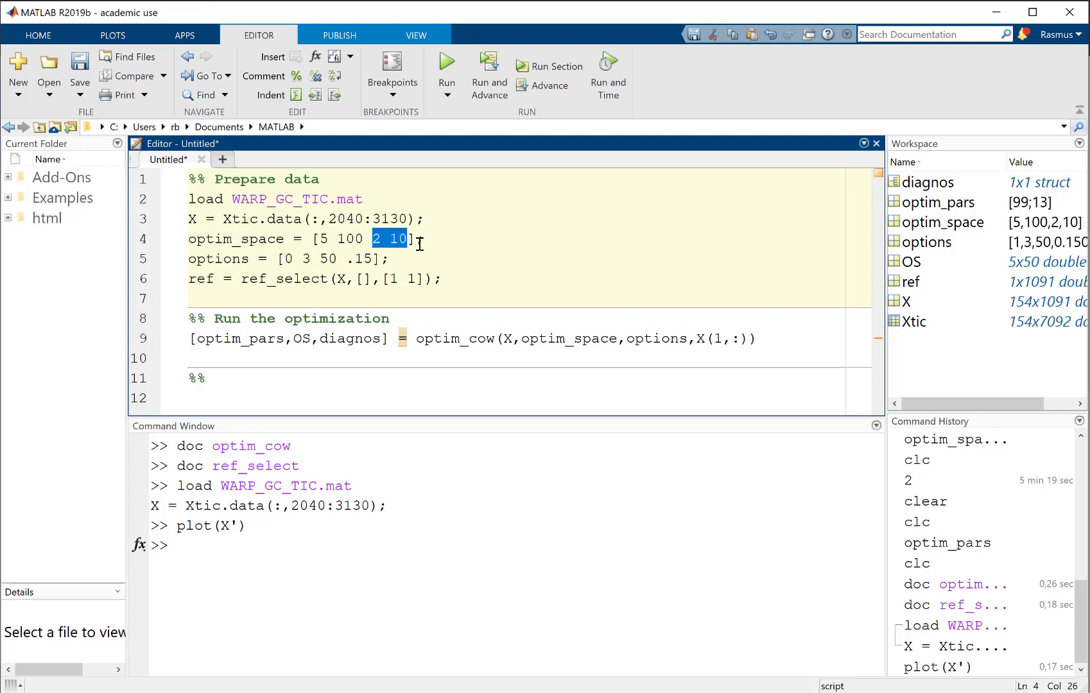
pyautogui.press('Right')
pyautogui.press('Down')
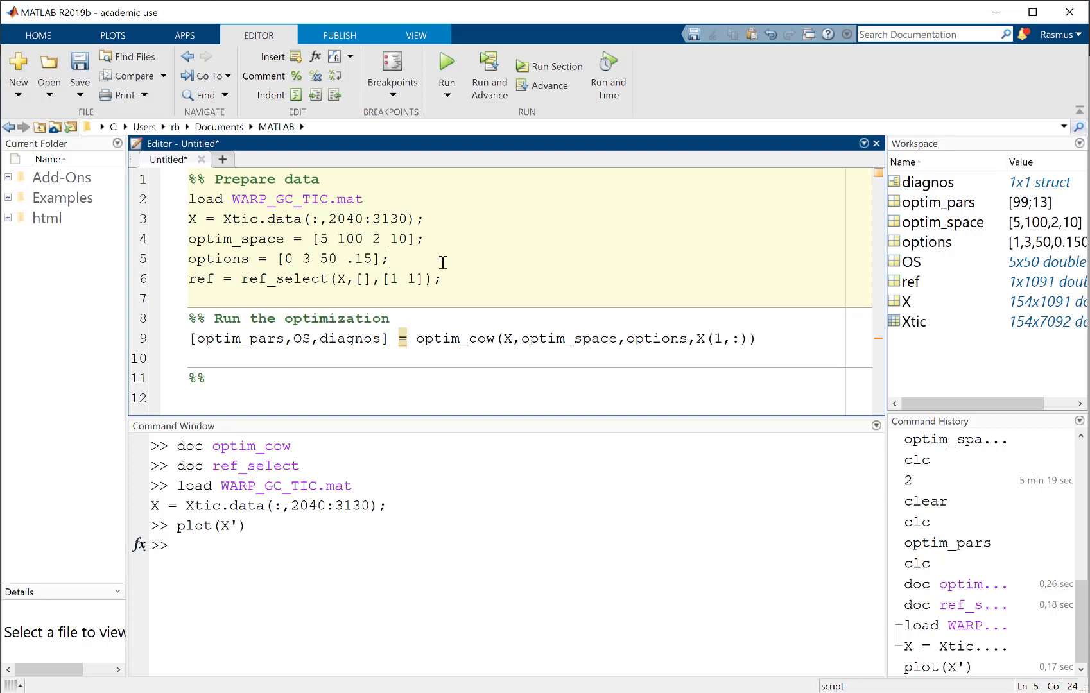
pyautogui.hotkey('ctrl', 'Return')
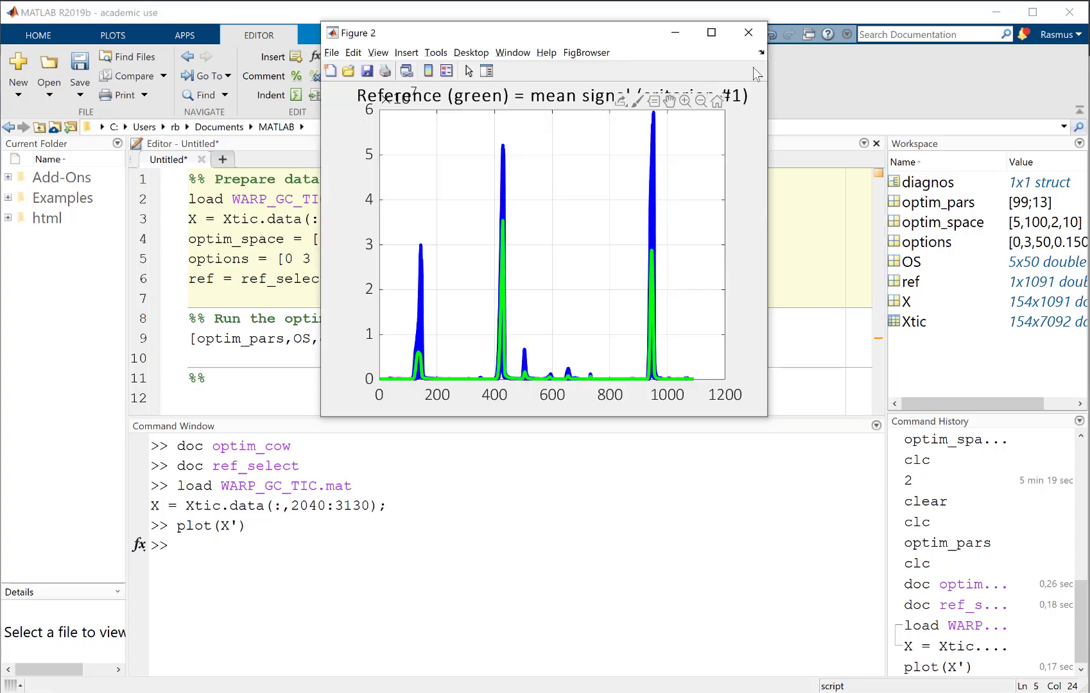
# Maximize Figure 2 to inspect the green mean reference over the chromatograms, then close it
pyautogui.click(711, 32)
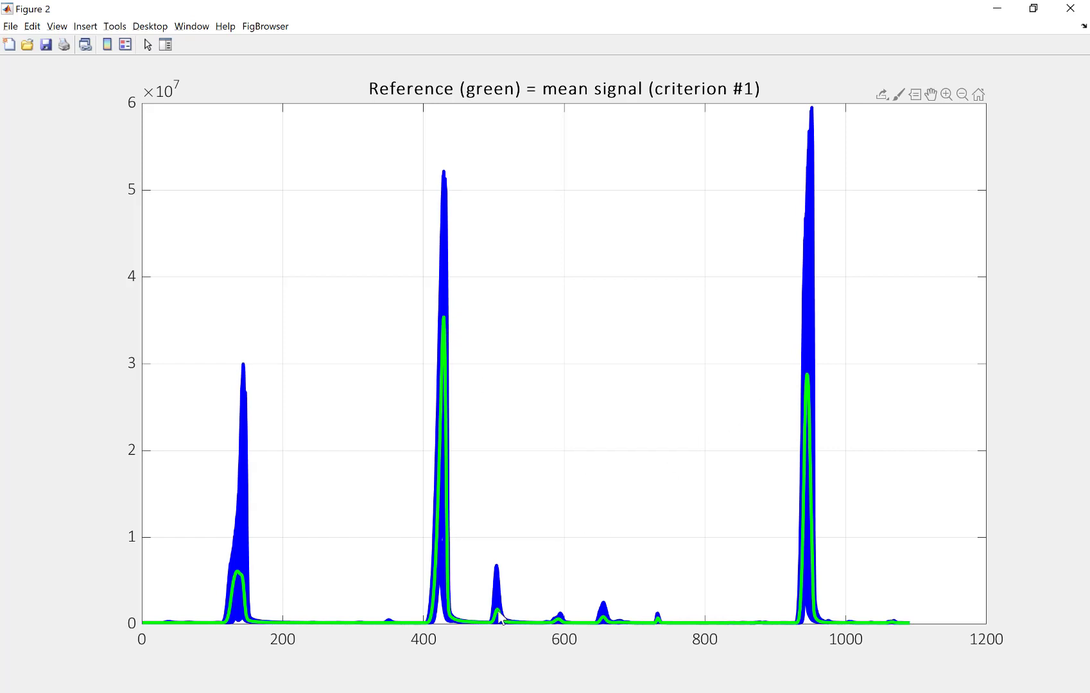
pyautogui.moveTo(498, 610)
pyautogui.click(1070, 9)
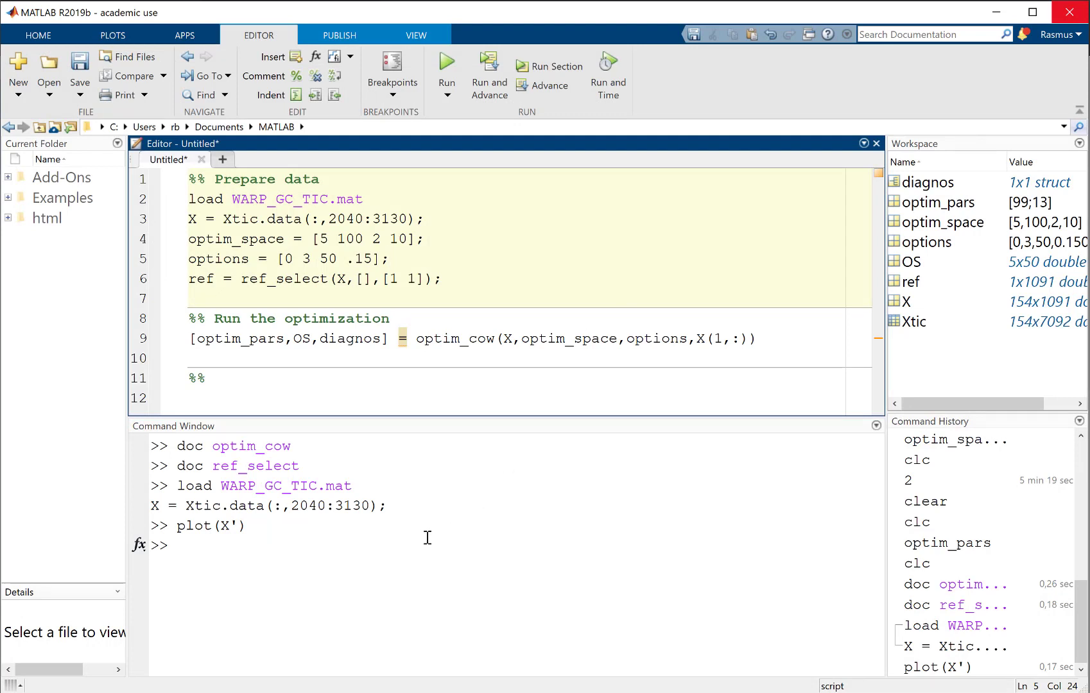
# Replace X(1,:) with ref on line 9, add a semicolon, and run the optim_cow section
pyautogui.click(691, 344)
pyautogui.hotkey('shift', 'Right')
pyautogui.hotkey('shift', 'Right')
pyautogui.hotkey('shift', 'Right')
pyautogui.hotkey('shift', 'Right')
pyautogui.hotkey('shift', 'Right')
pyautogui.hotkey('shift', 'Right')
pyautogui.write('ref')
pyautogui.press('End')
pyautogui.write(';')
pyautogui.hotkey('ctrl', 'Return')
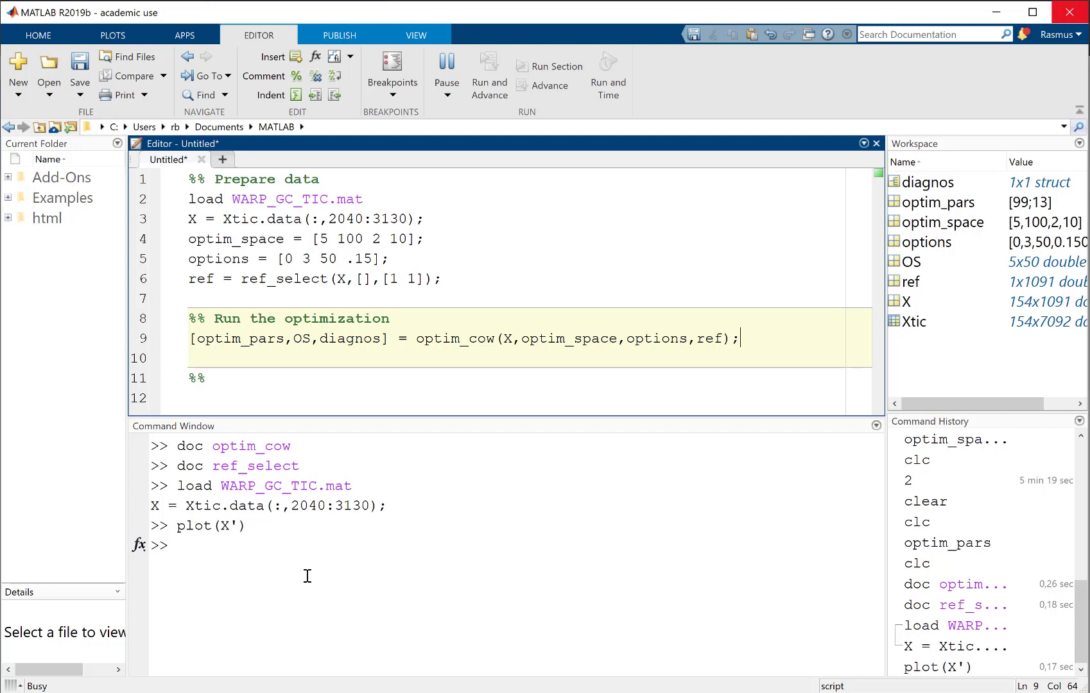
pyautogui.click(308, 576)
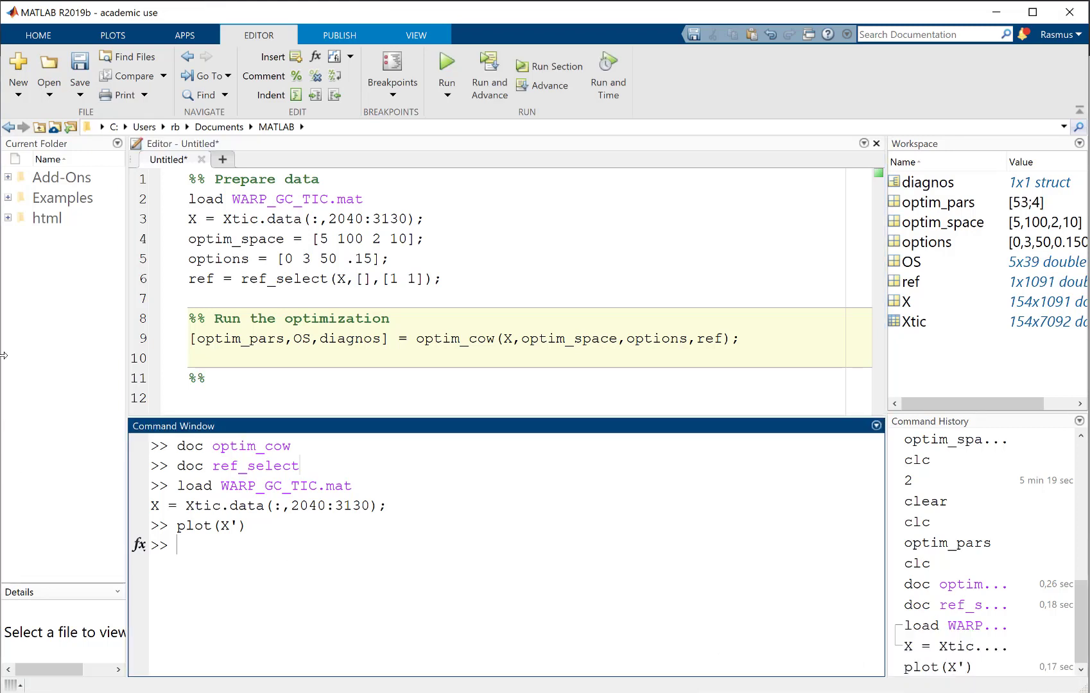
# Print optim_pars in the Command Window, showing the optimal values 53 and 4
pyautogui.doubleClick(241, 344)
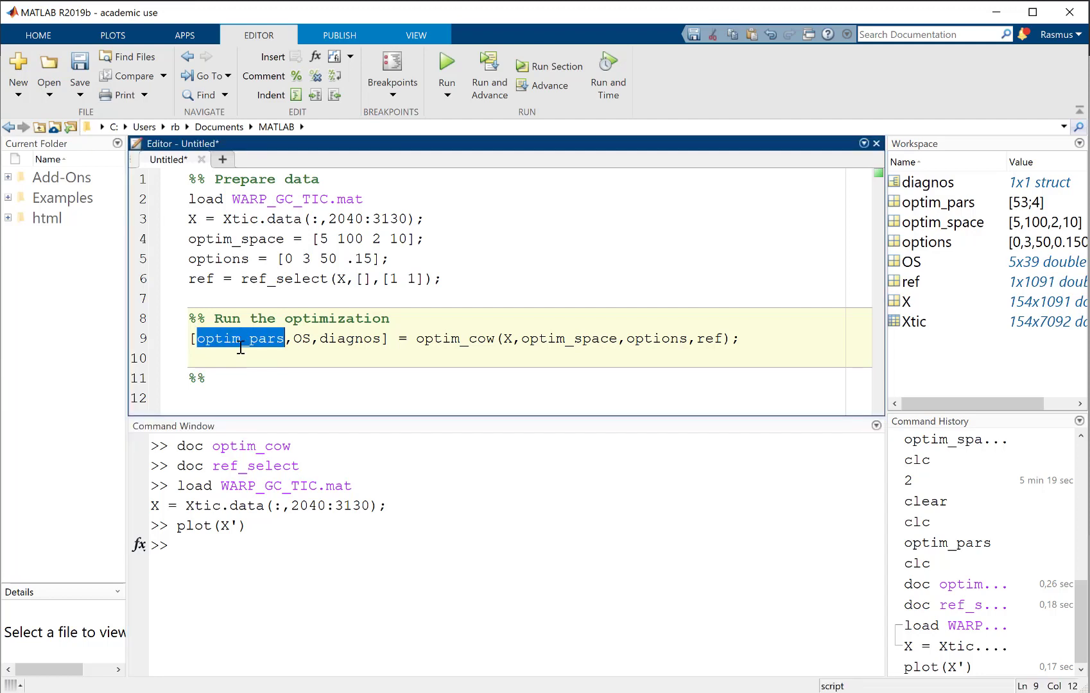
pyautogui.click(255, 550)
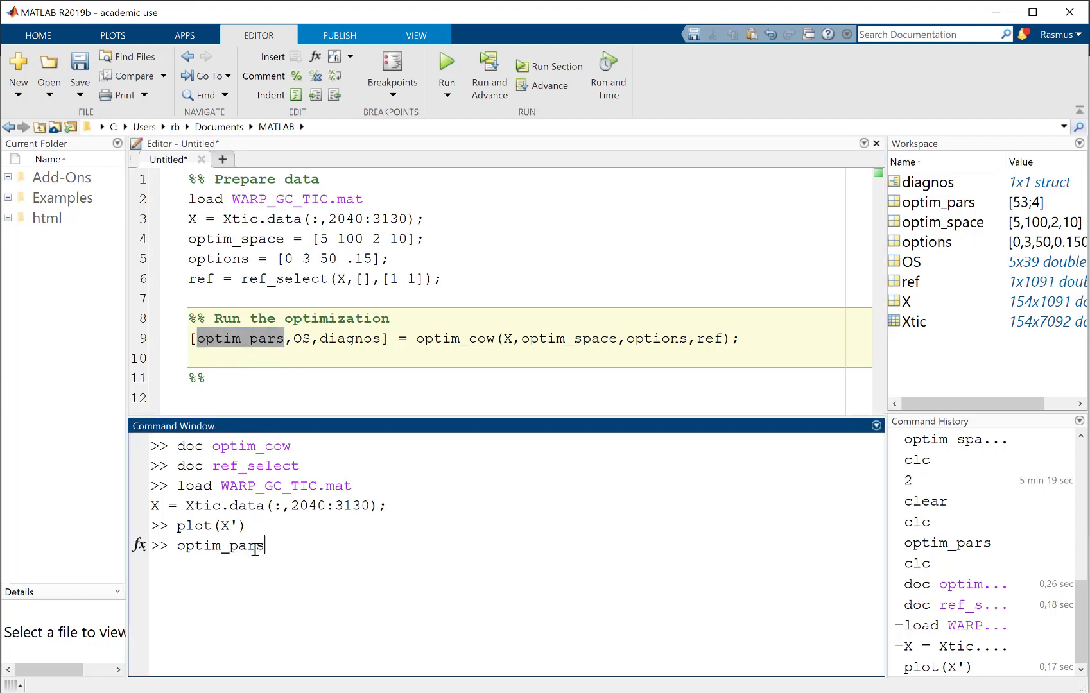
pyautogui.press('Return')
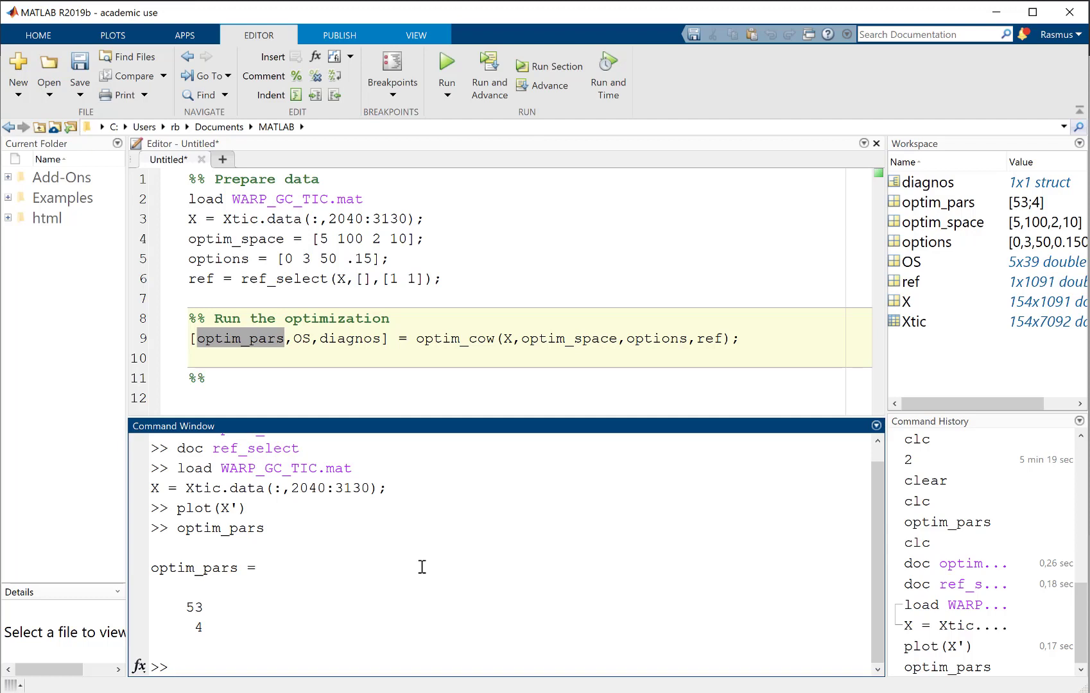
pyautogui.click(345, 634)
# Paste the cow synopsis call [Warping,XWarped,Diagnos] = cow(T,X,Seg,Slack,Options); from doc cow onto line 12
pyautogui.click(201, 614)
pyautogui.write('doc cow')
pyautogui.press('Return')
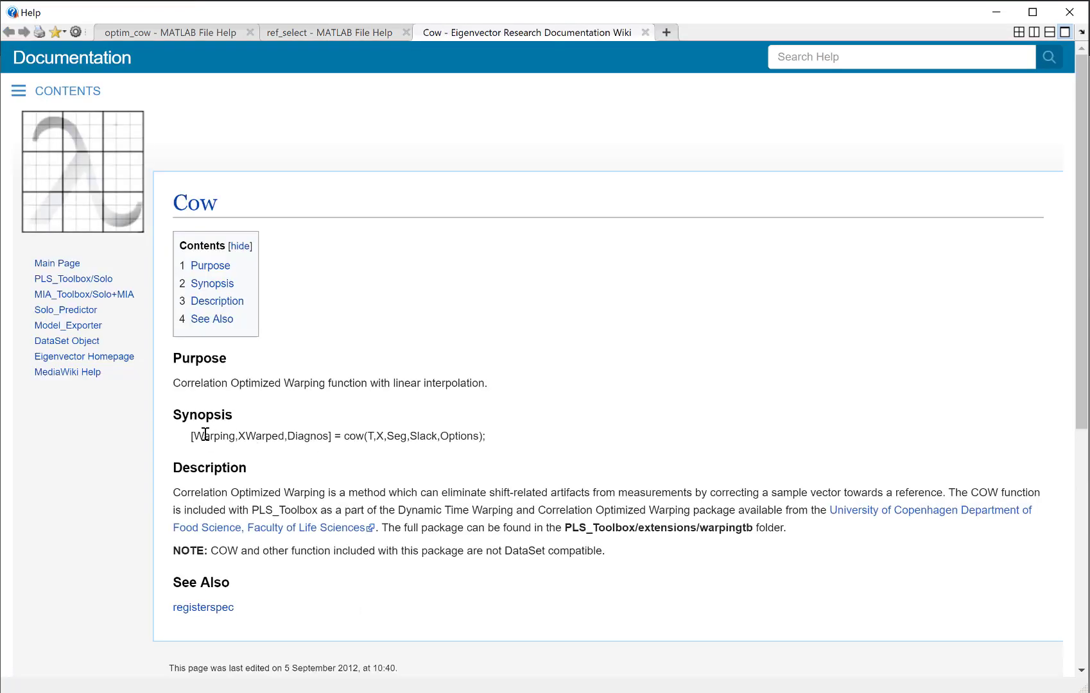
pyautogui.moveTo(190, 437); pyautogui.dragTo(502, 439)
pyautogui.hotkey('ctrl', 'c')
pyautogui.hotkey('alt', 'Tab')
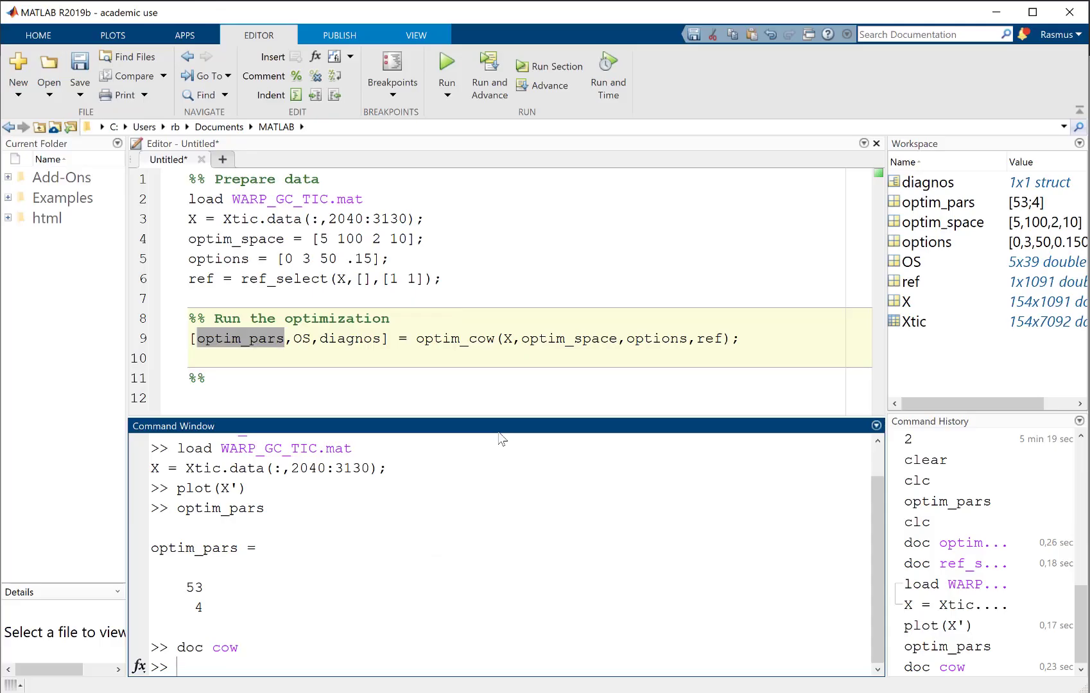
pyautogui.click(423, 386)
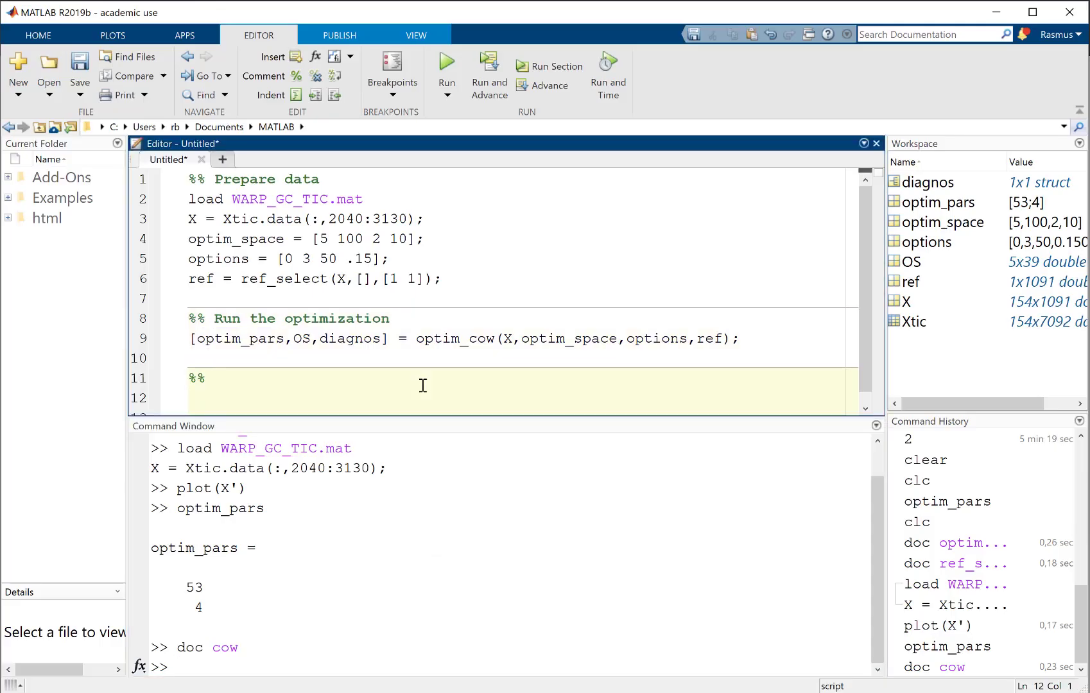
pyautogui.hotkey('ctrl', 'v')
pyautogui.press('Up')
# Change the cow call's T, Seg and Slack arguments to ref, 53 and 4
pyautogui.press('Down')
pyautogui.press('Home')
pyautogui.press('Right')
pyautogui.press('Right')
pyautogui.press('Right')
pyautogui.press('Right')
pyautogui.press('Right')
pyautogui.press('Right')
pyautogui.press('Right')
pyautogui.press('Right')
pyautogui.press('Right')
pyautogui.press('Right')
pyautogui.press('Right')
pyautogui.press('Right')
pyautogui.press('Right')
pyautogui.press('Right')
pyautogui.press('Right')
pyautogui.press('Right')
pyautogui.press('Right')
pyautogui.press('Right')
pyautogui.press('Right')
pyautogui.press('Right')
pyautogui.press('Right')
pyautogui.press('Right')
pyautogui.press('Right')
pyautogui.press('Right')
pyautogui.press('Right')
pyautogui.press('Right')
pyautogui.hotkey('shift', 'Right')
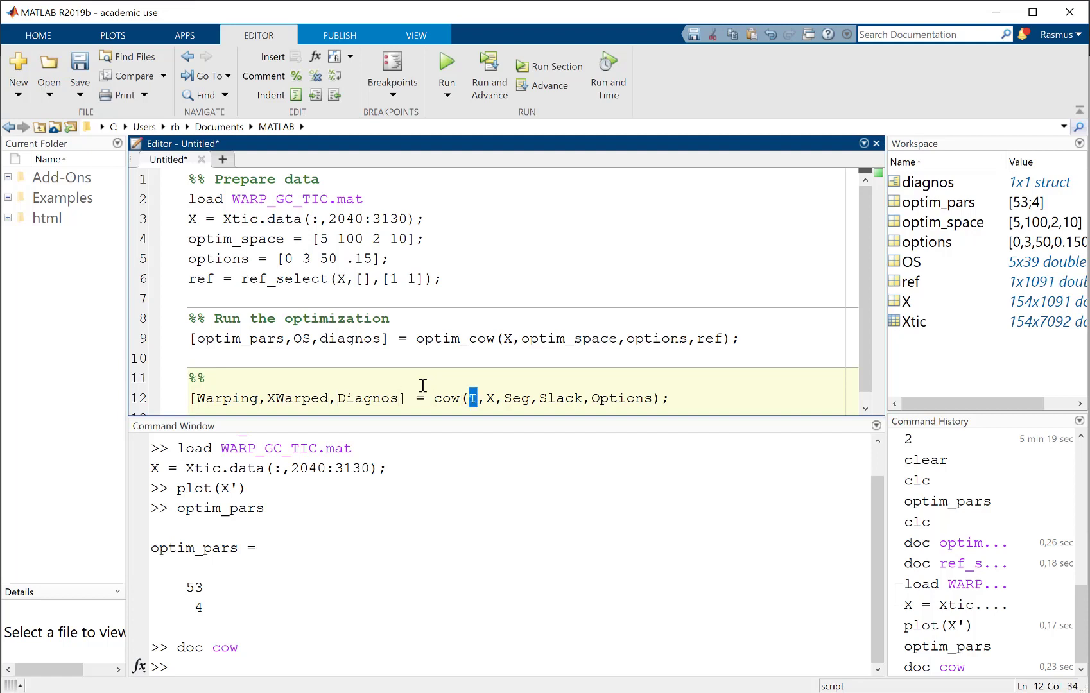
pyautogui.write('ref')
pyautogui.press('Right')
pyautogui.press('Right')
pyautogui.press('Right')
pyautogui.hotkey('shift', 'Right')
pyautogui.hotkey('shift', 'Right')
pyautogui.hotkey('shift', 'Right')
pyautogui.write('53')
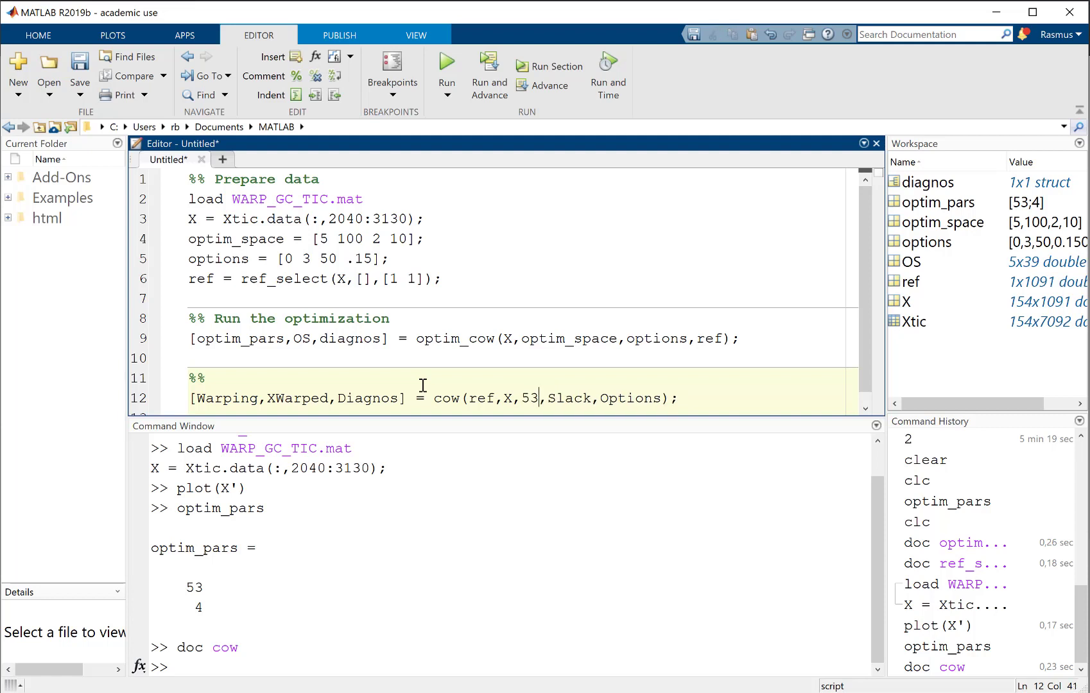
pyautogui.hotkey('shift', 'Right')
pyautogui.hotkey('shift', 'Right')
pyautogui.hotkey('shift', 'Right')
pyautogui.hotkey('shift', 'Right')
pyautogui.hotkey('shift', 'Right')
pyautogui.write('4')
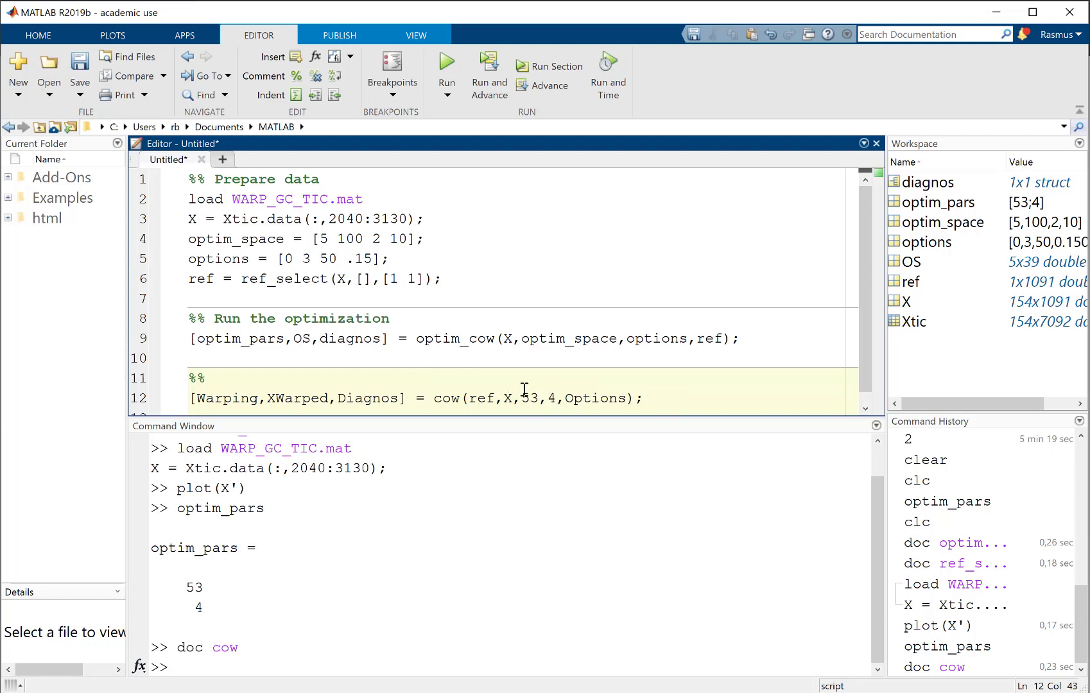
# Drop the Options argument, add a %% section break, and run cow(ref,X,53,4)
pyautogui.press('Right')
pyautogui.hotkey('shift', 'Right')
pyautogui.hotkey('shift', 'Right')
pyautogui.hotkey('shift', 'Right')
pyautogui.hotkey('shift', 'Right')
pyautogui.hotkey('shift', 'Right')
pyautogui.hotkey('shift', 'Right')
pyautogui.hotkey('shift', 'Right')
pyautogui.press('BackSpace')
pyautogui.press('BackSpace')
pyautogui.press('Right')
pyautogui.press('Right')
pyautogui.press('Return')
pyautogui.press('Return')
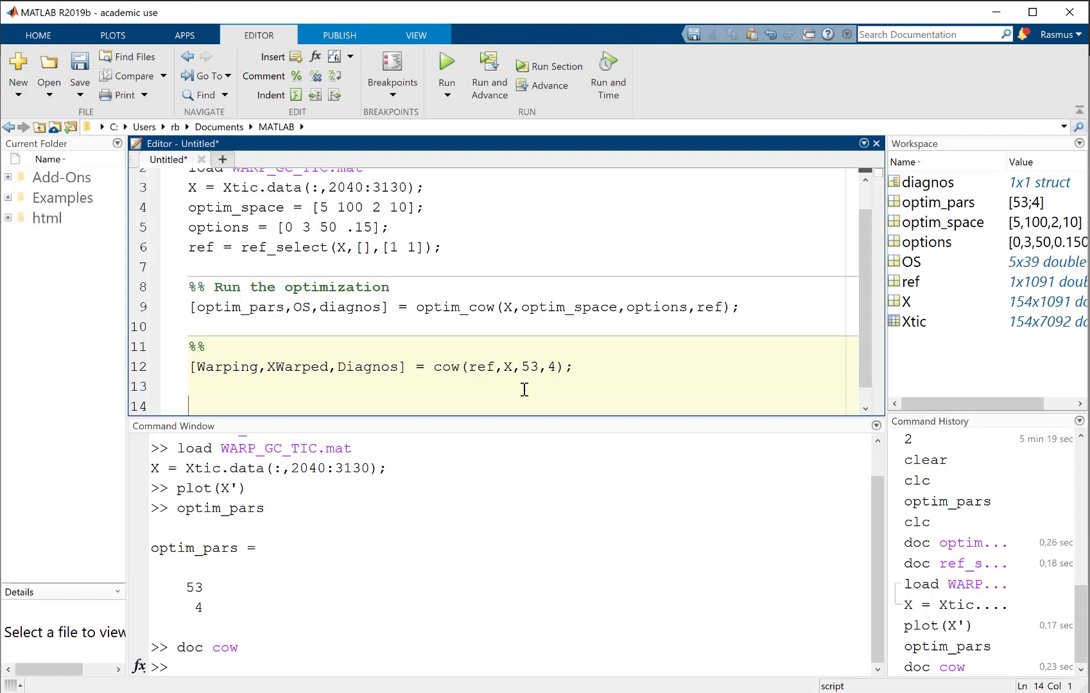
pyautogui.write('%%')
pyautogui.press('Up')
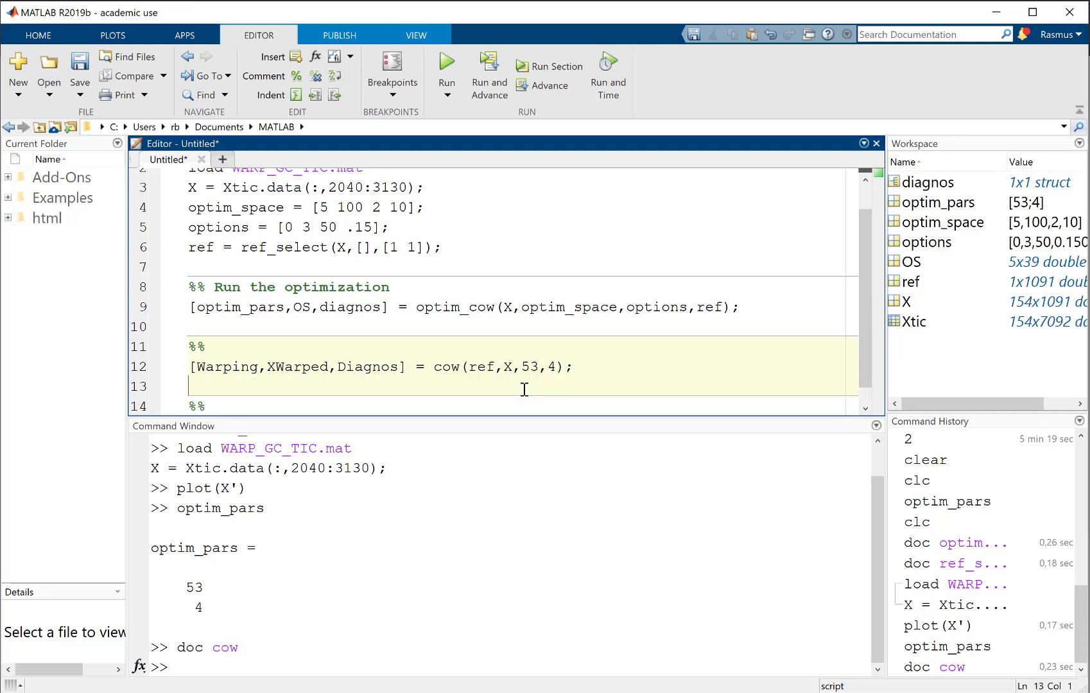
pyautogui.hotkey('ctrl', 'Return')
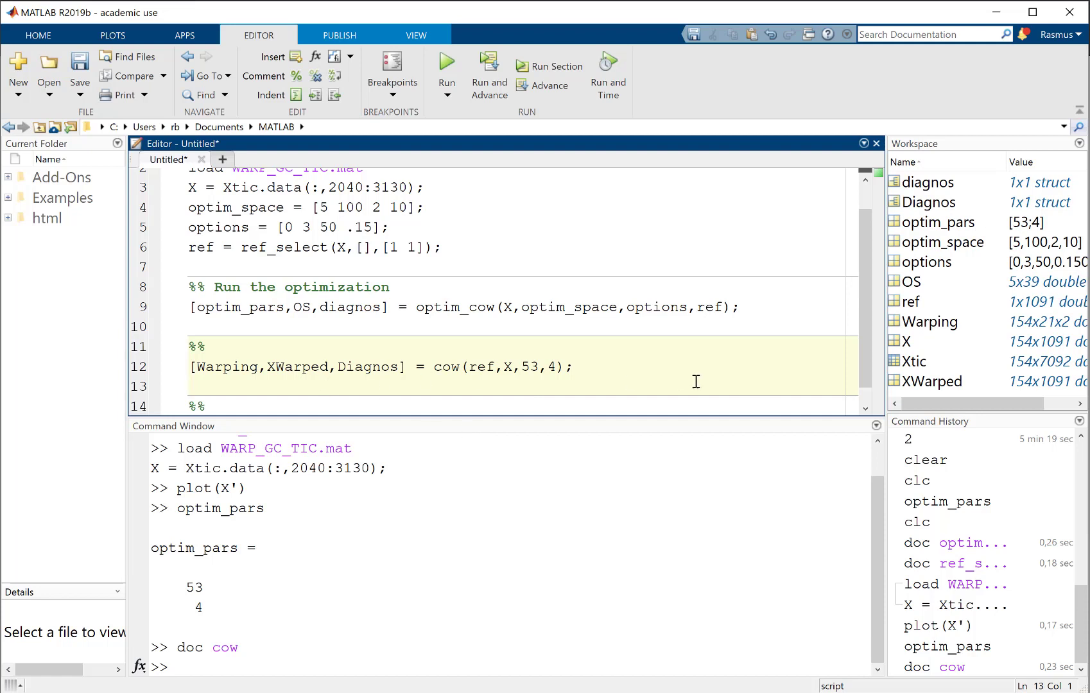
pyautogui.doubleClick(282, 374)
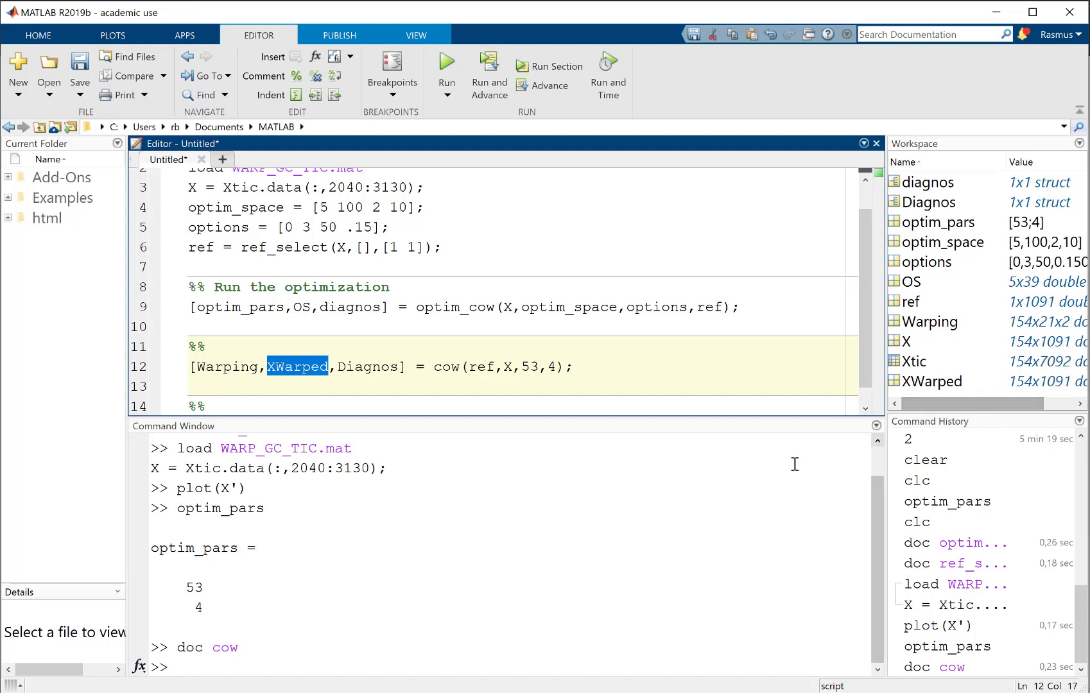
# Start a new section with ax(1) = subplot(2,1,1); and plot(XWarped')
pyautogui.click(562, 406)
pyautogui.press('Return')
pyautogui.press('Return')
pyautogui.write('ax')
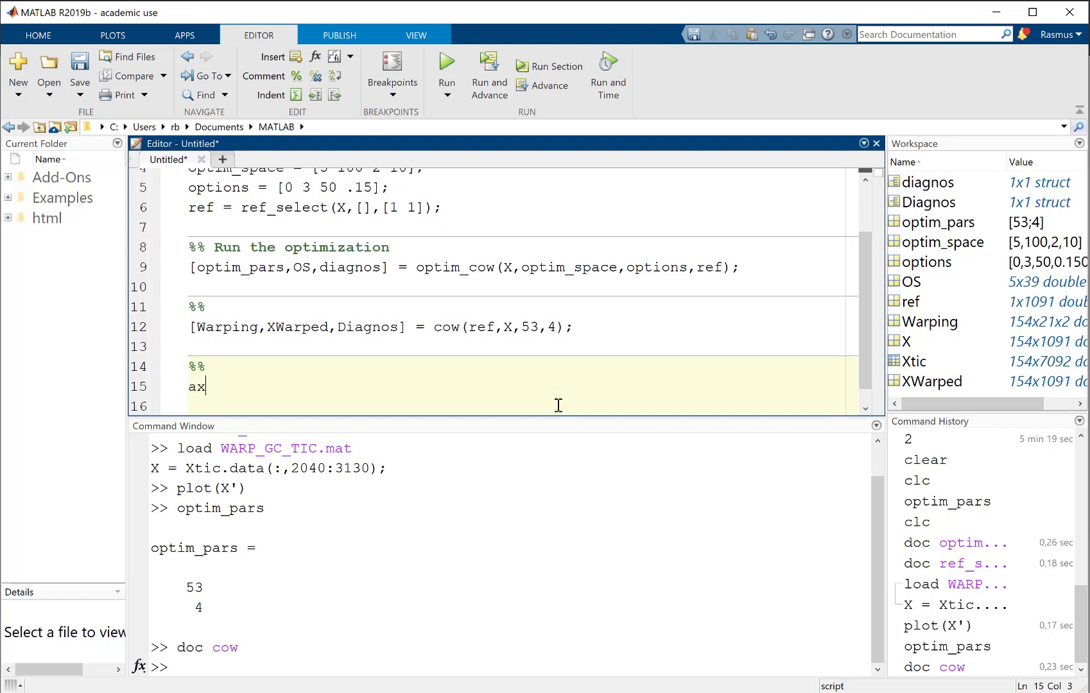
pyautogui.write('(1) = subplot(2,1,1);')
pyautogui.press('Return')
pyautogui.write('plot')
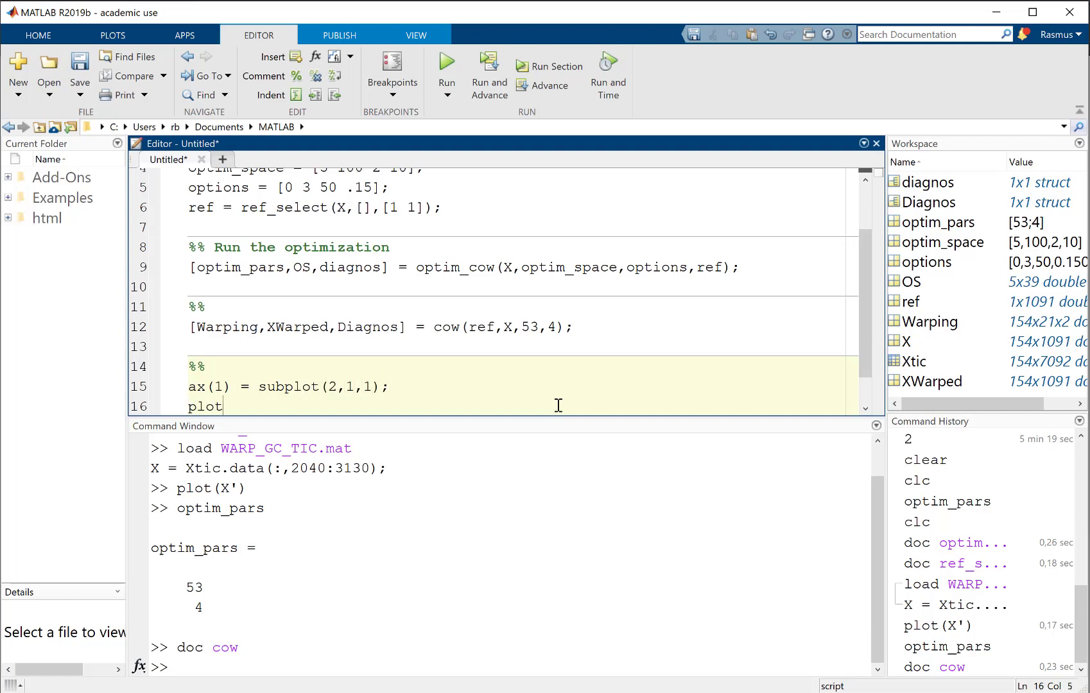
pyautogui.write('(XE')
pyautogui.press('BackSpace')
pyautogui.write('Warped)')
pyautogui.press('Left')
pyautogui.write("'")
# Add title('Warped');, run the plotting section, and add a shg line
pyautogui.press('Right')
pyautogui.press('Return')
pyautogui.write("title('Wapr")
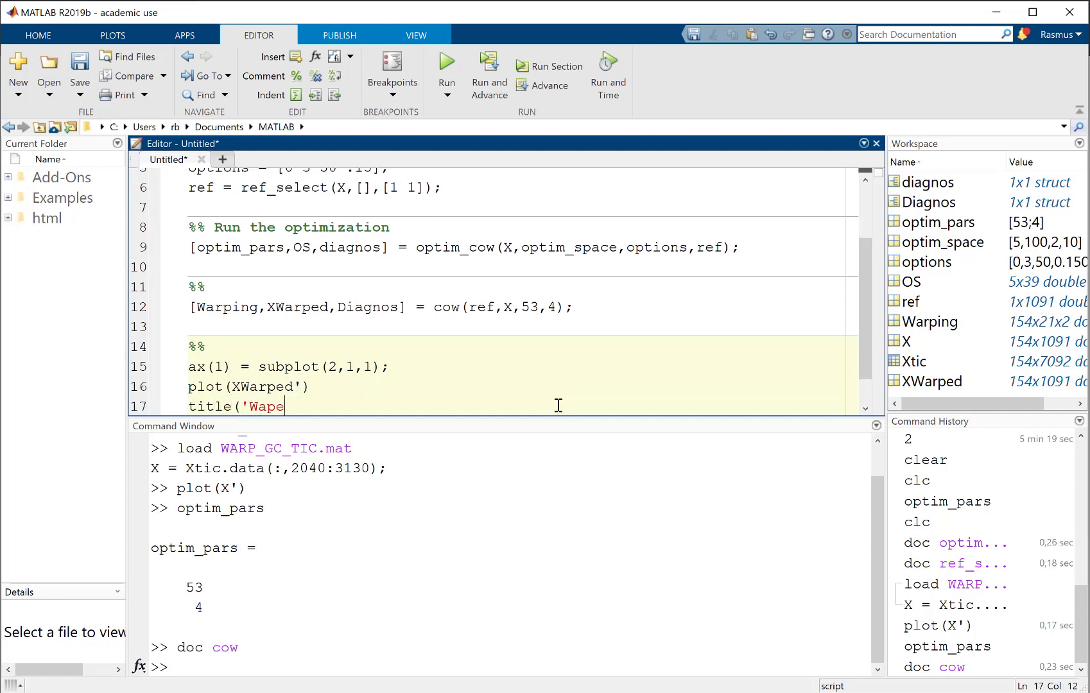
pyautogui.press('BackSpace')
pyautogui.press('BackSpace')
pyautogui.press('BackSpace')
pyautogui.write('r')
pyautogui.write("rped');")
pyautogui.hotkey('ctrl', 'Return')
pyautogui.press('Return')
pyautogui.write('shg')
pyautogui.press('Return')
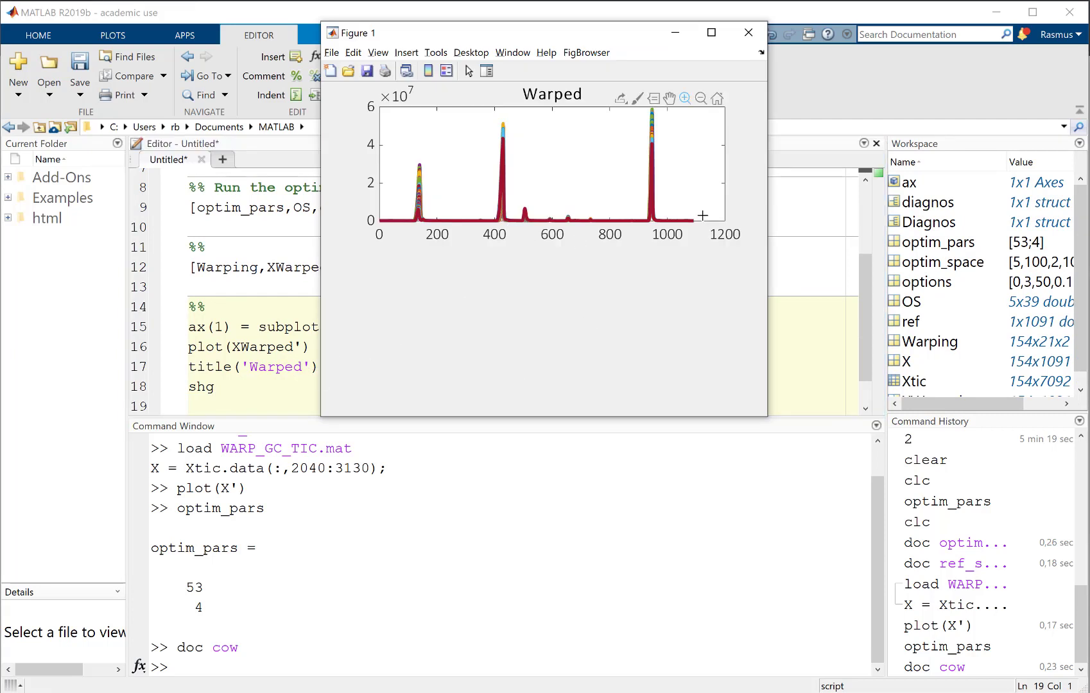
# Add axis tight after the Warped title and rerun the plotting section
pyautogui.click(250, 366)
pyautogui.press('Return')
pyautogui.write('axis tight')
pyautogui.hotkey('ctrl', 'Return')
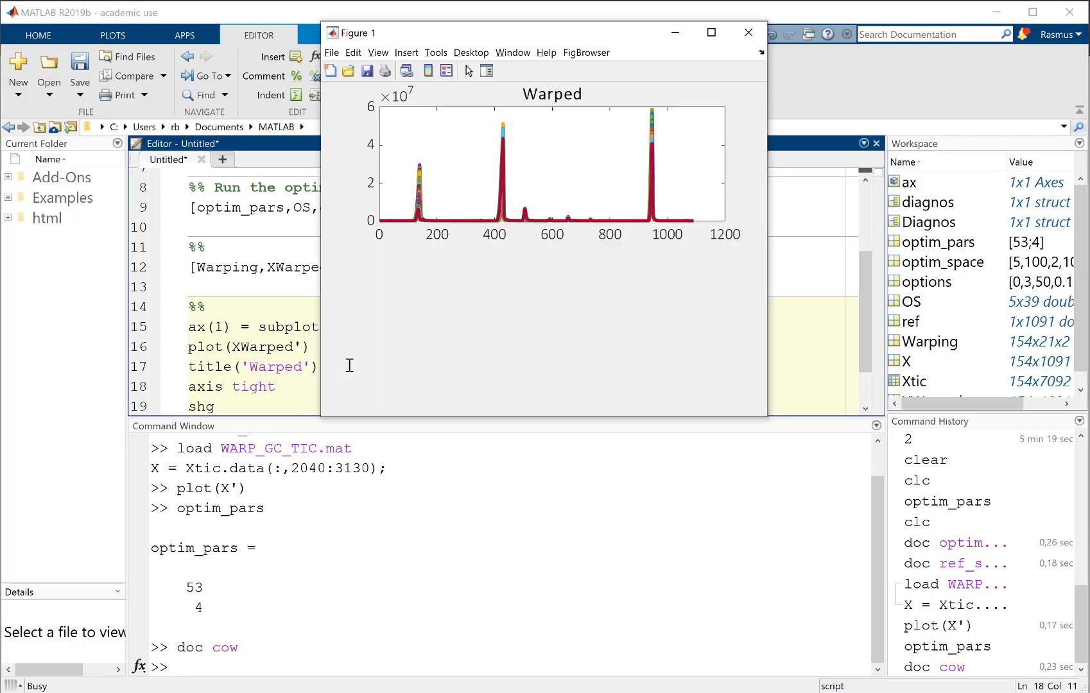
# Replace shg with the lower subplot: ax(2)=subplot(2,1,2), plot(X'); and title('Raw')
pyautogui.click(259, 395)
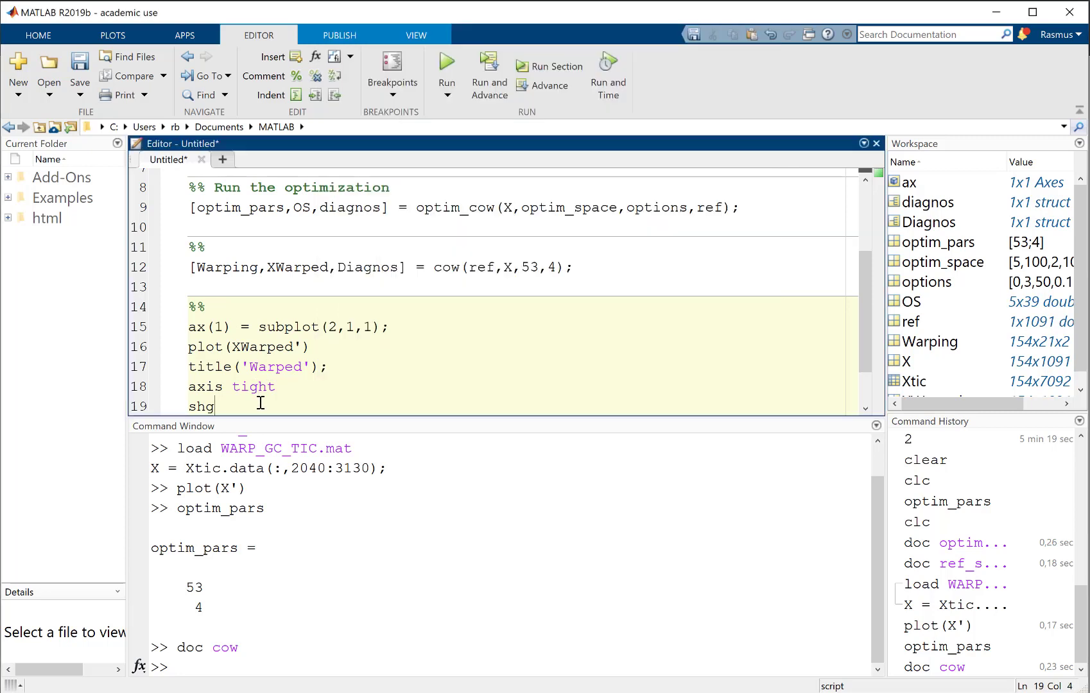
pyautogui.click(260, 403)
pyautogui.press('BackSpace')
pyautogui.press('BackSpace')
pyautogui.press('BackSpace')
pyautogui.press('Return')
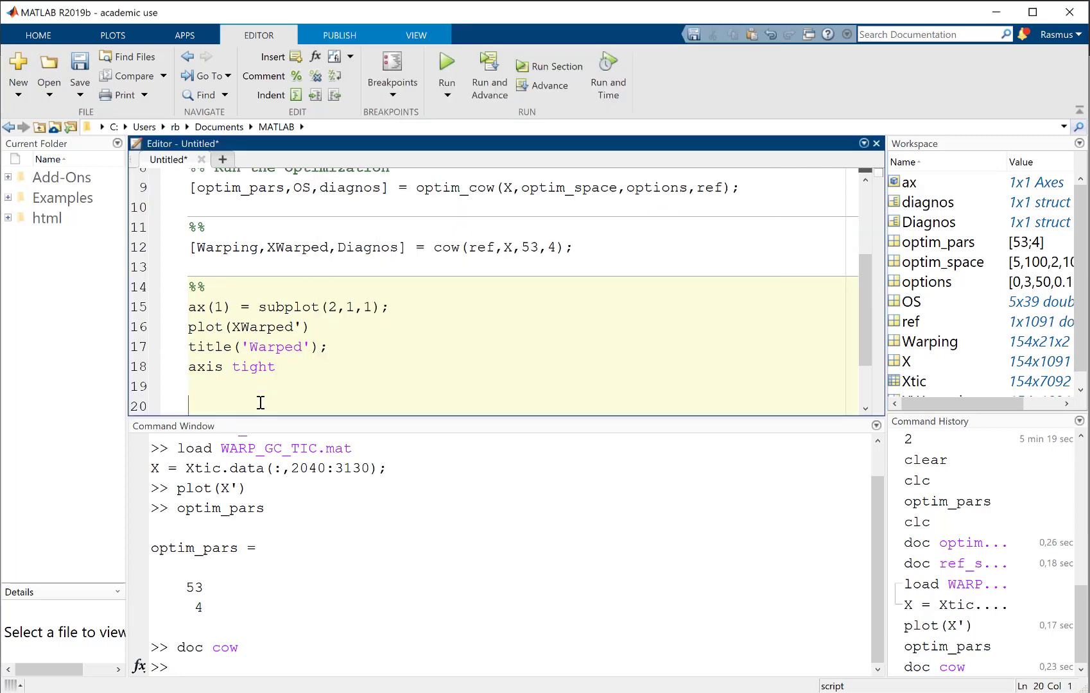
pyautogui.write('ax(2)=subplot(2,1,2)')
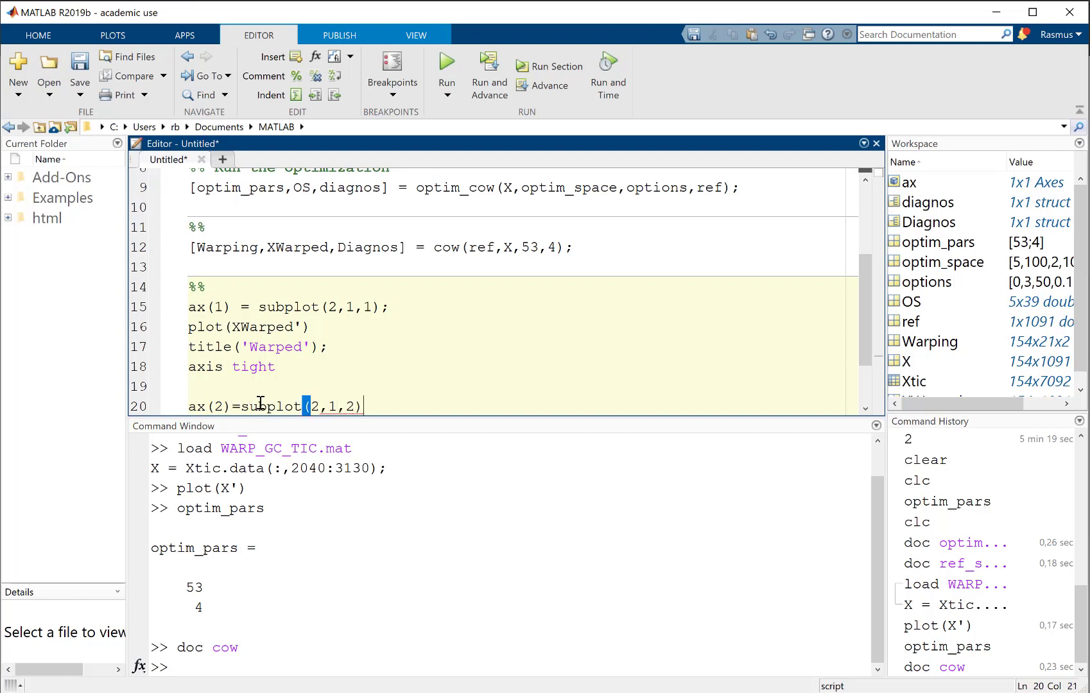
pyautogui.press('Return')
pyautogui.write("plot(X');")
pyautogui.press('Return')
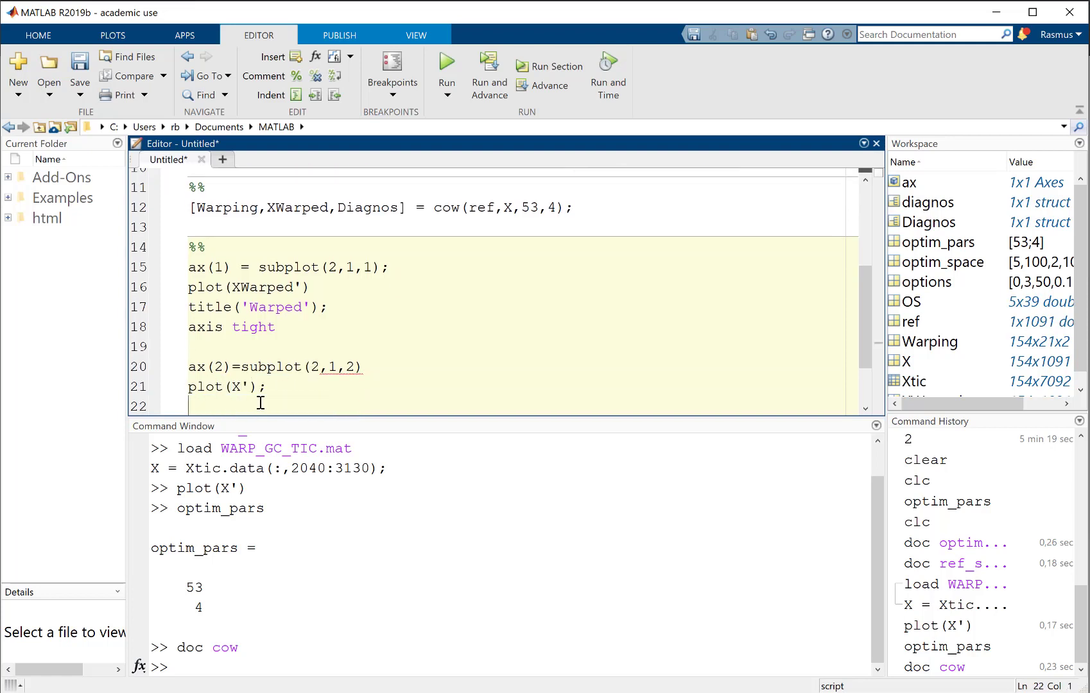
pyautogui.write("title('Raw')")
pyautogui.press('Return')
# Add axis tight, shg and linkaxes(ax,'xy'); lines, then run the whole script with F5
pyautogui.write('ahg')
pyautogui.press('BackSpace')
pyautogui.press('BackSpace')
pyautogui.write('si')
pyautogui.press('BackSpace')
pyautogui.press('BackSpace')
pyautogui.write('xis tight')
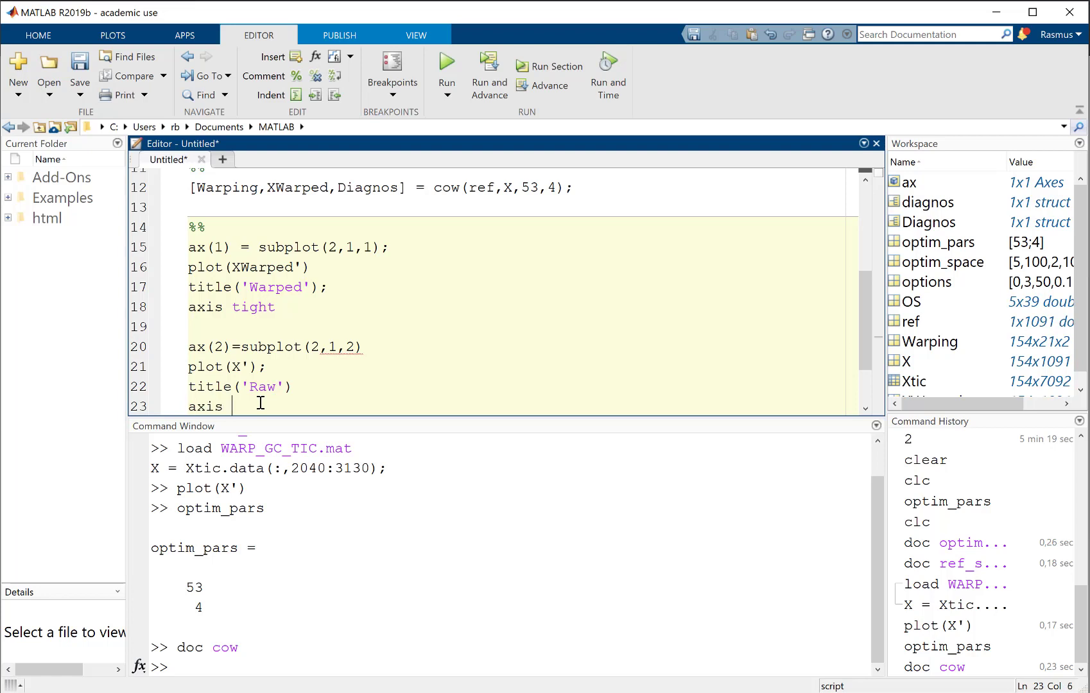
pyautogui.press('Return')
pyautogui.write('shg')
pyautogui.press('Return')
pyautogui.press('Return')
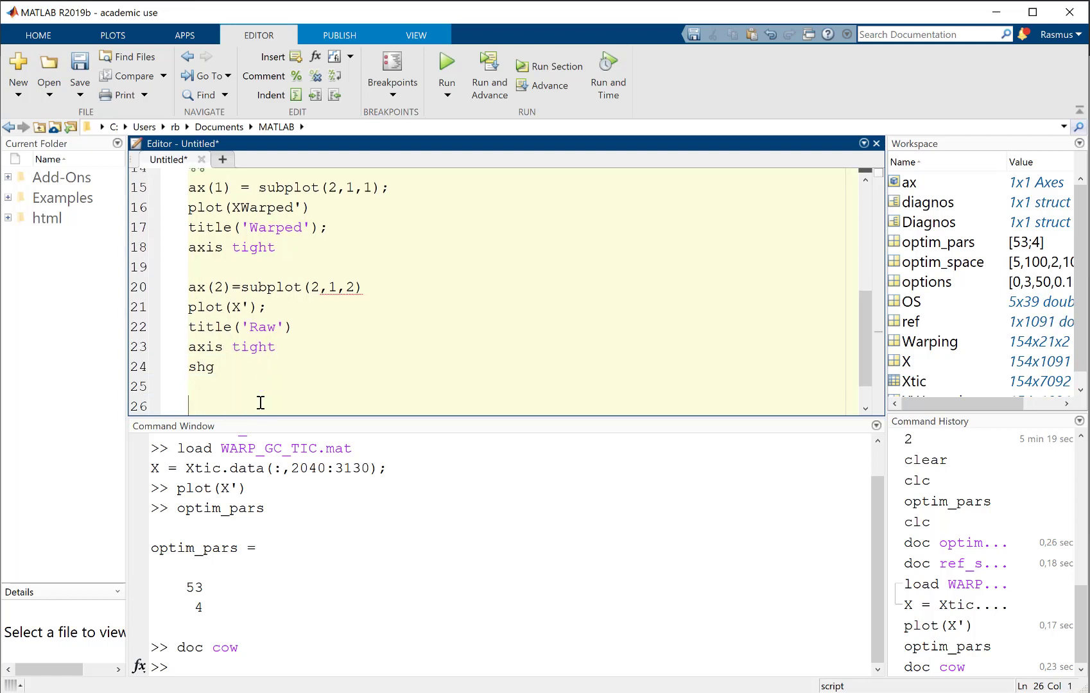
pyautogui.write("linkaxes(ax,'xy');")
pyautogui.press('Return')
pyautogui.write('shg')
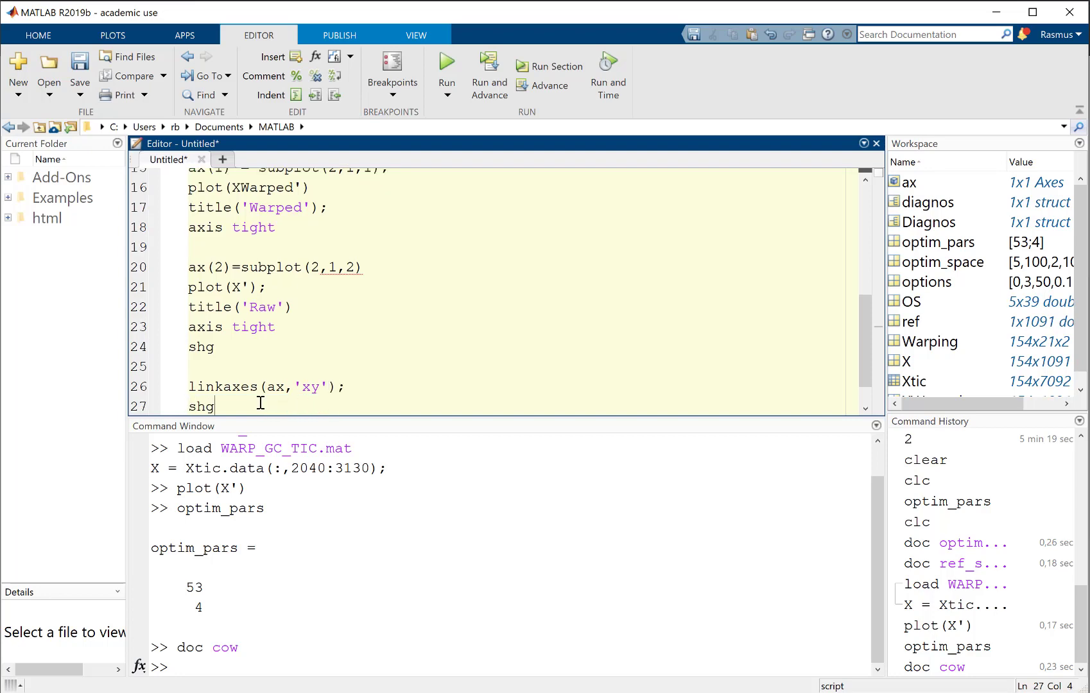
pyautogui.press('F5')
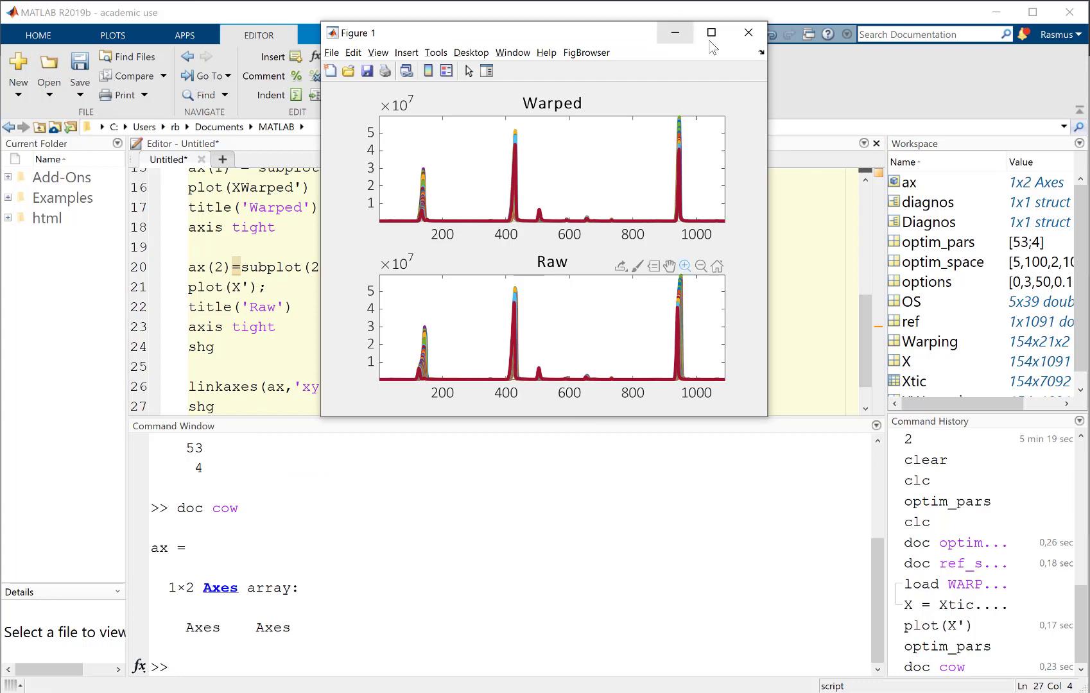
# Maximize Figure 1, zoom into the first Raw peak, then restore the full view
pyautogui.click(711, 34)
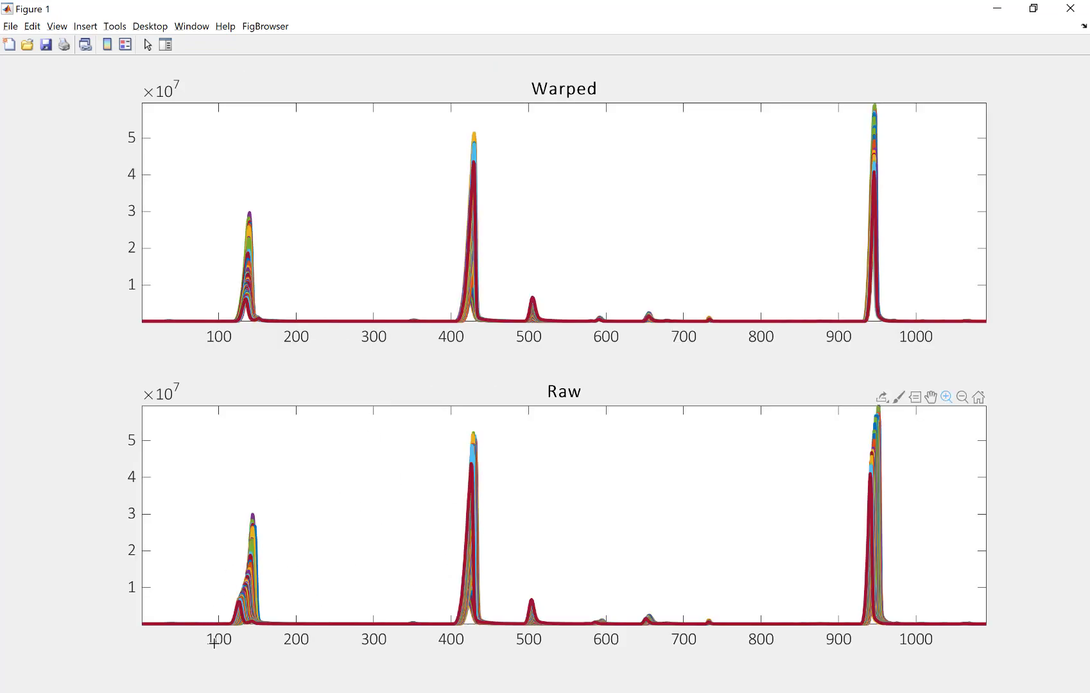
pyautogui.moveTo(268, 498); pyautogui.dragTo(225, 616)
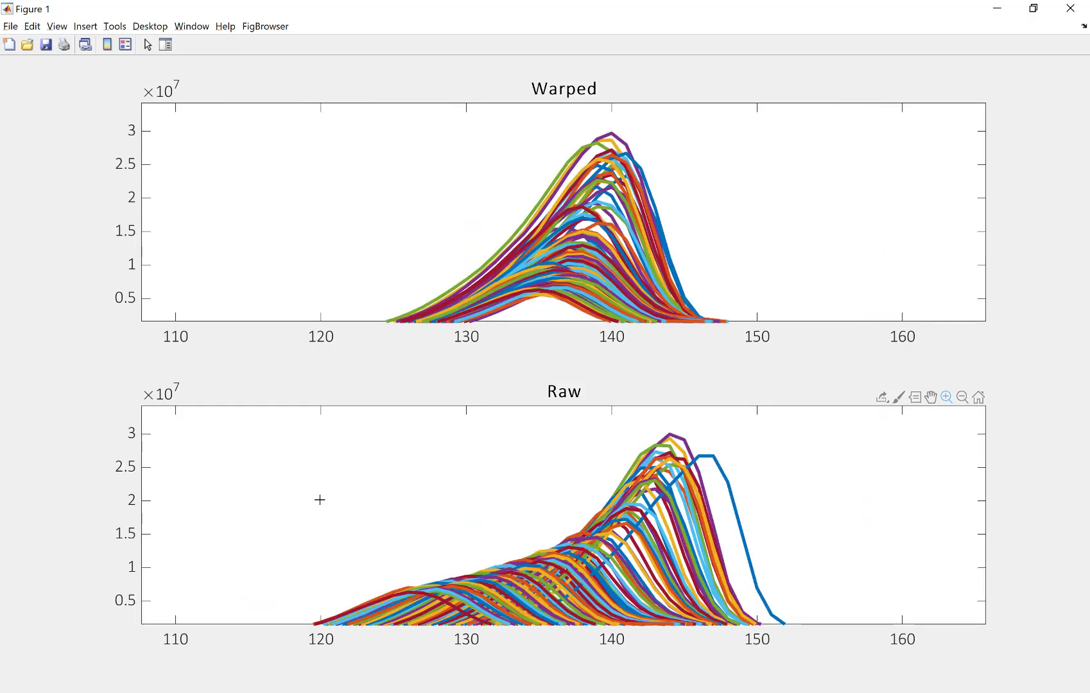
pyautogui.scroll(1, 392, 520)
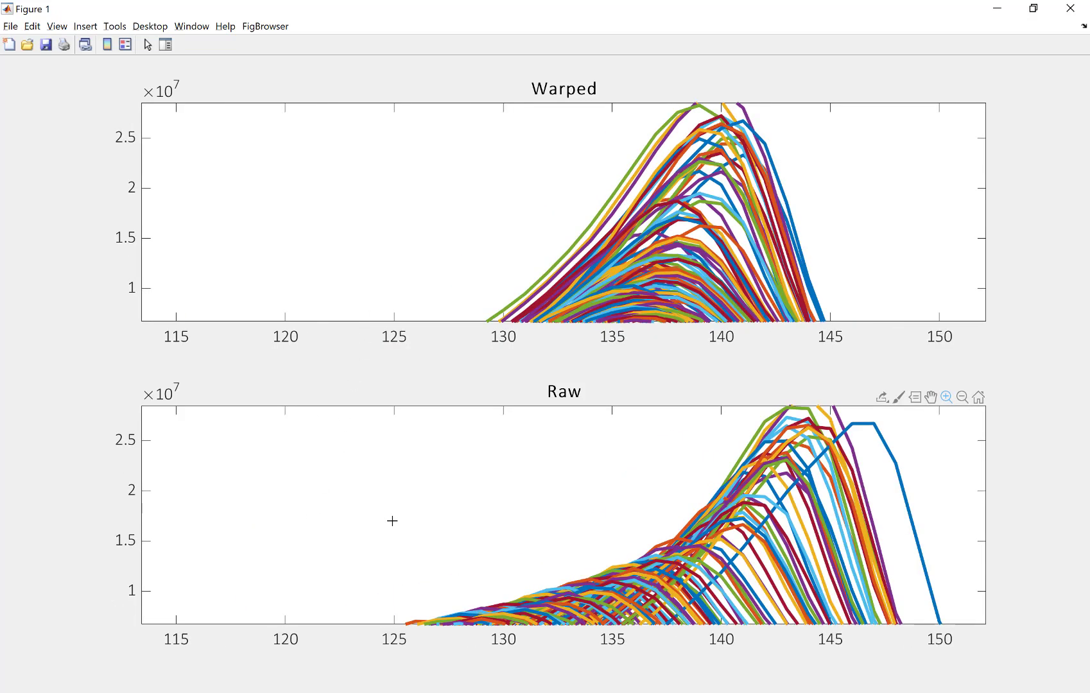
pyautogui.doubleClick(433, 501)
# Zoom repeatedly on the first peaks to compare Warped and Raw alignment, then reset
pyautogui.moveTo(281, 497); pyautogui.dragTo(212, 638)
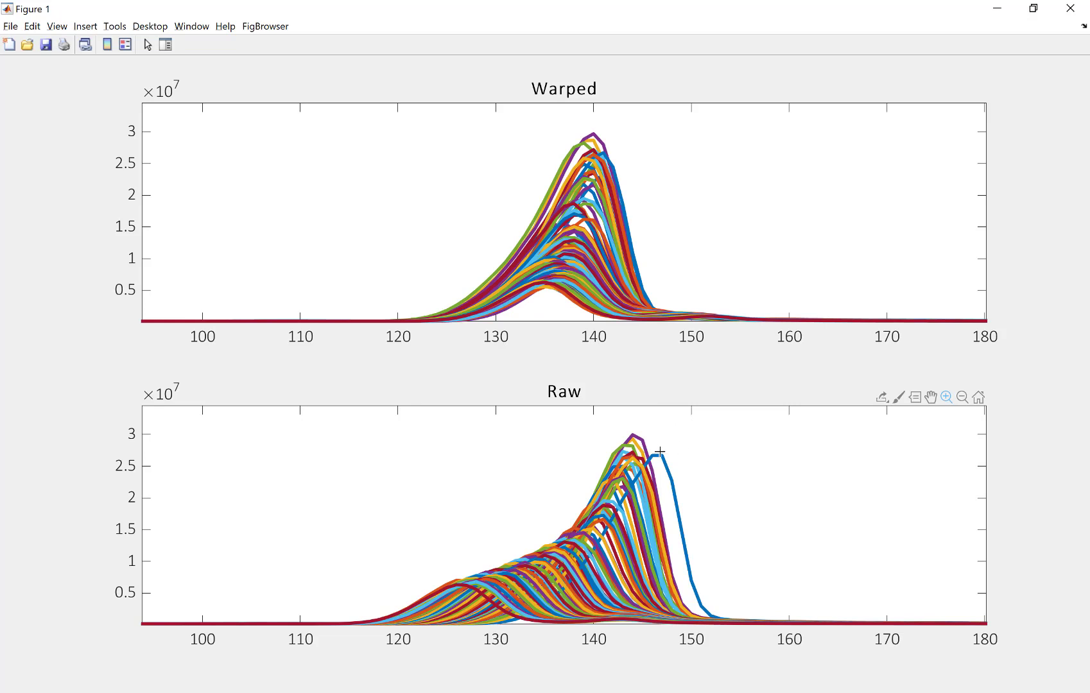
pyautogui.scroll(3, 711, 481)
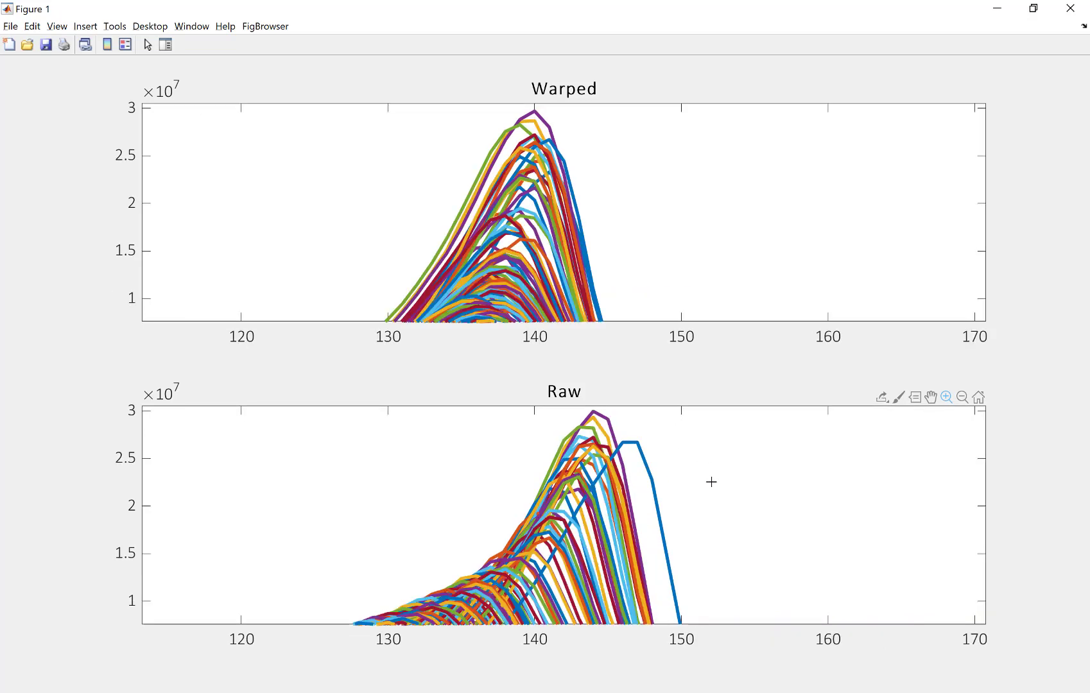
pyautogui.doubleClick(711, 481)
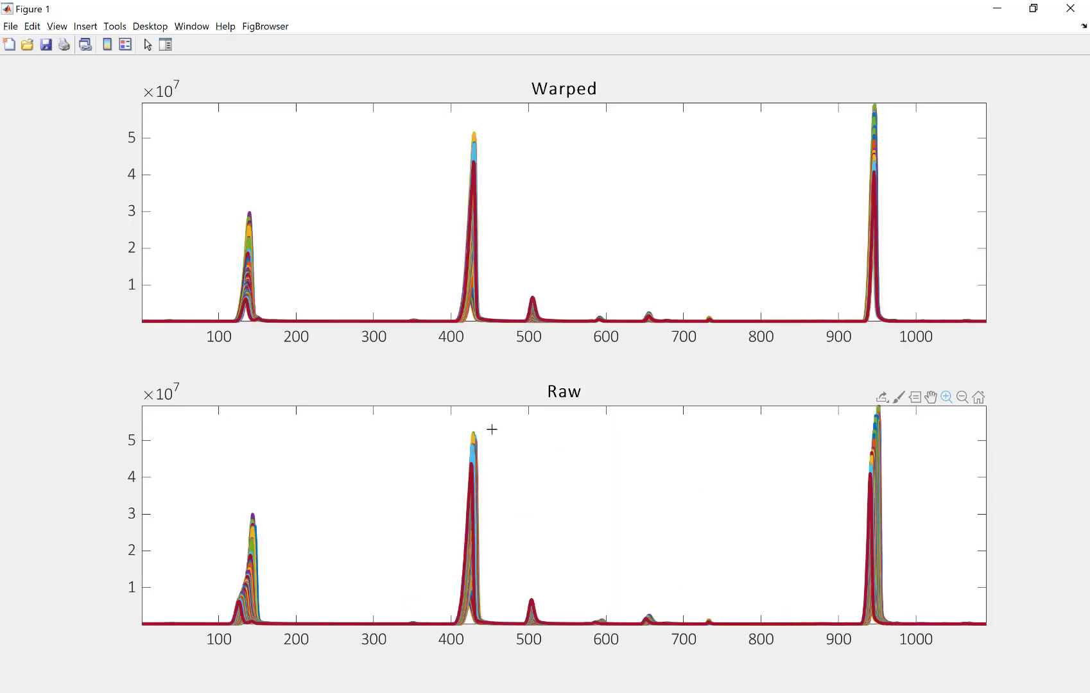
pyautogui.moveTo(491, 430); pyautogui.dragTo(242, 617)
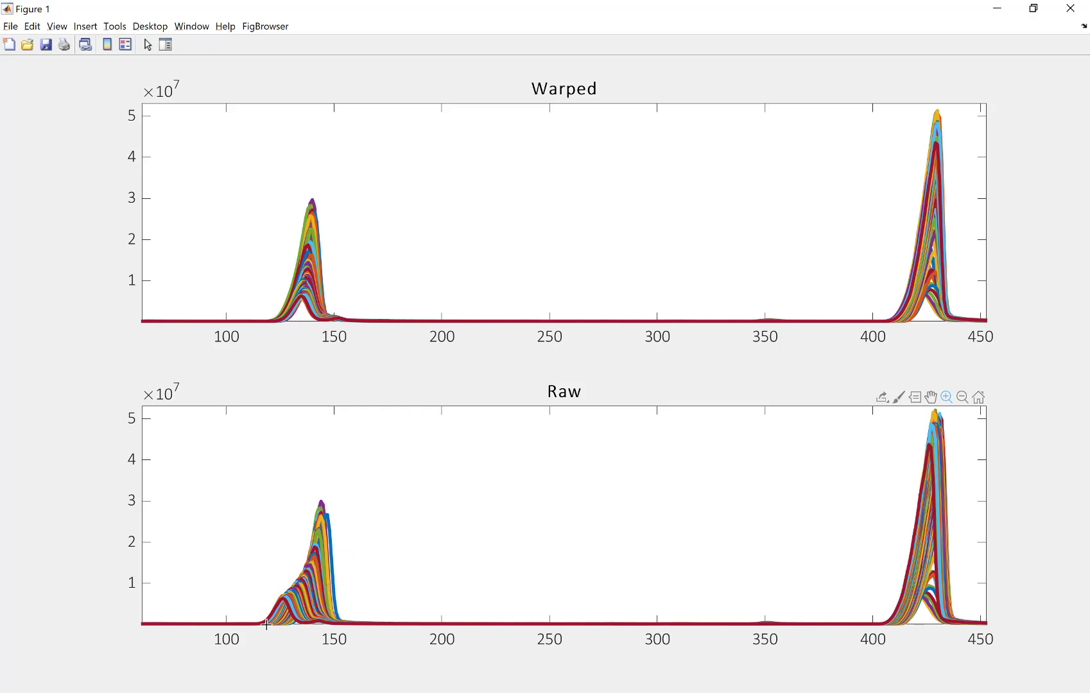
pyautogui.moveTo(334, 480); pyautogui.dragTo(254, 638)
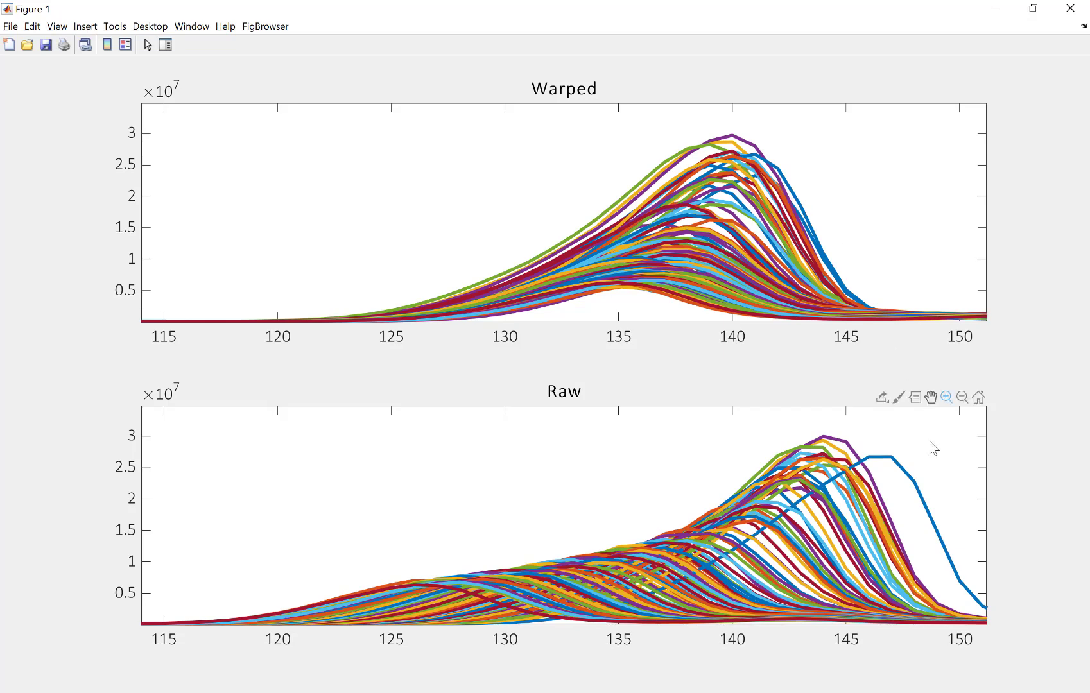
pyautogui.scroll(1, 932, 447)
pyautogui.doubleClick(818, 473)
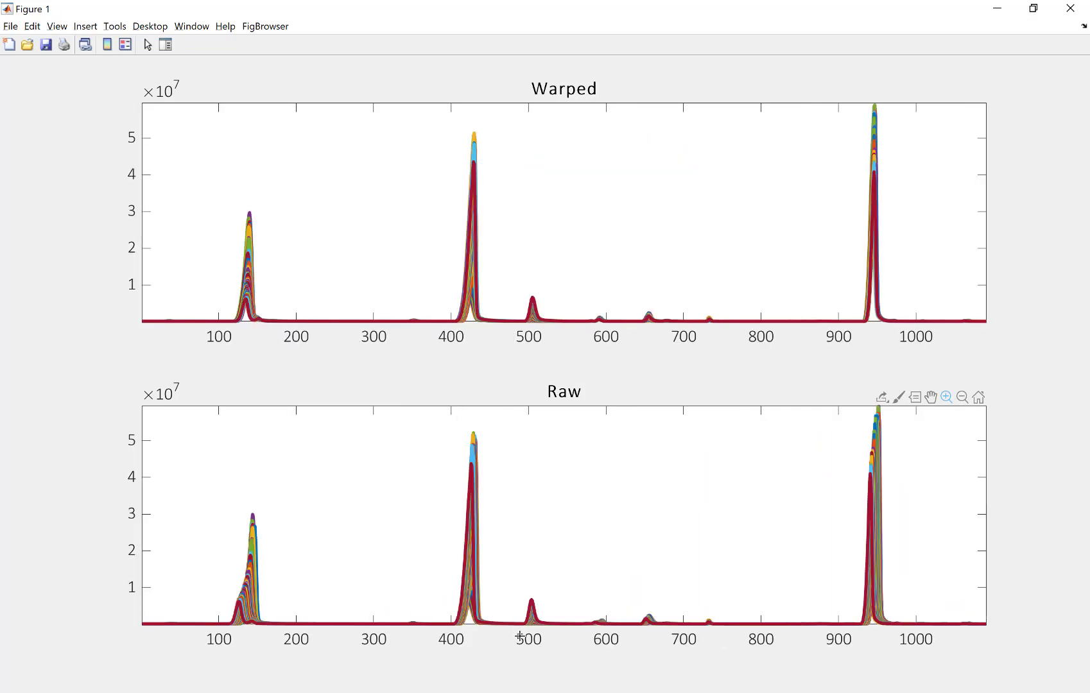
# Zoom on the peak near 505, pan across the peaks near 592 and 655, then reset
pyautogui.moveTo(518, 624); pyautogui.dragTo(542, 588)
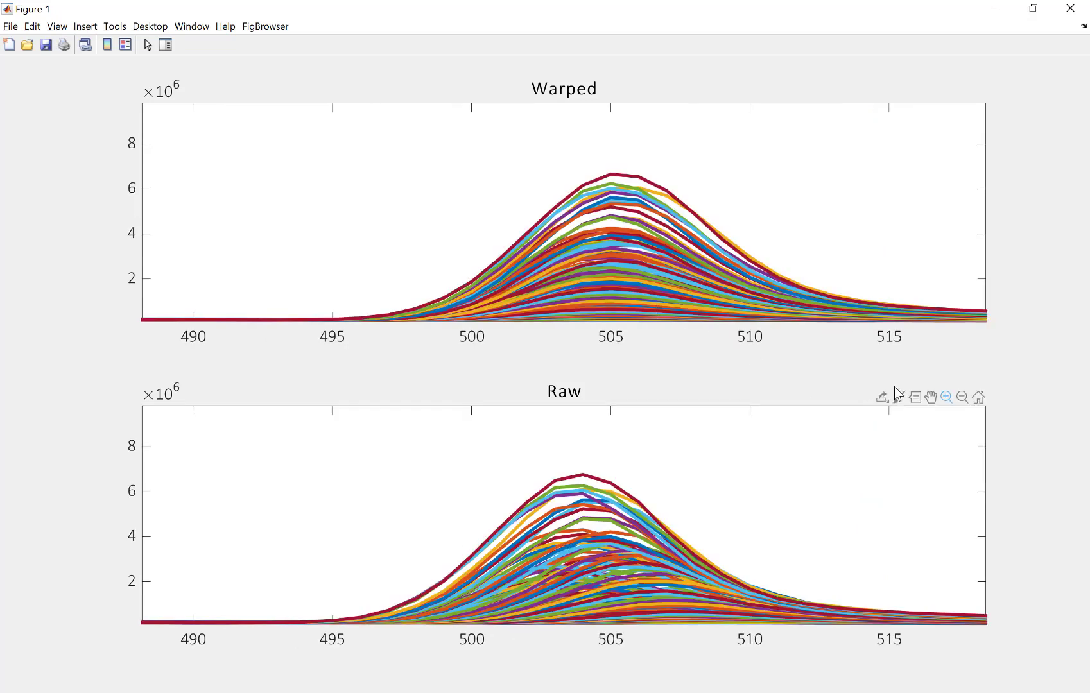
pyautogui.click(931, 398)
pyautogui.moveTo(547, 567); pyautogui.dragTo(583, 524)
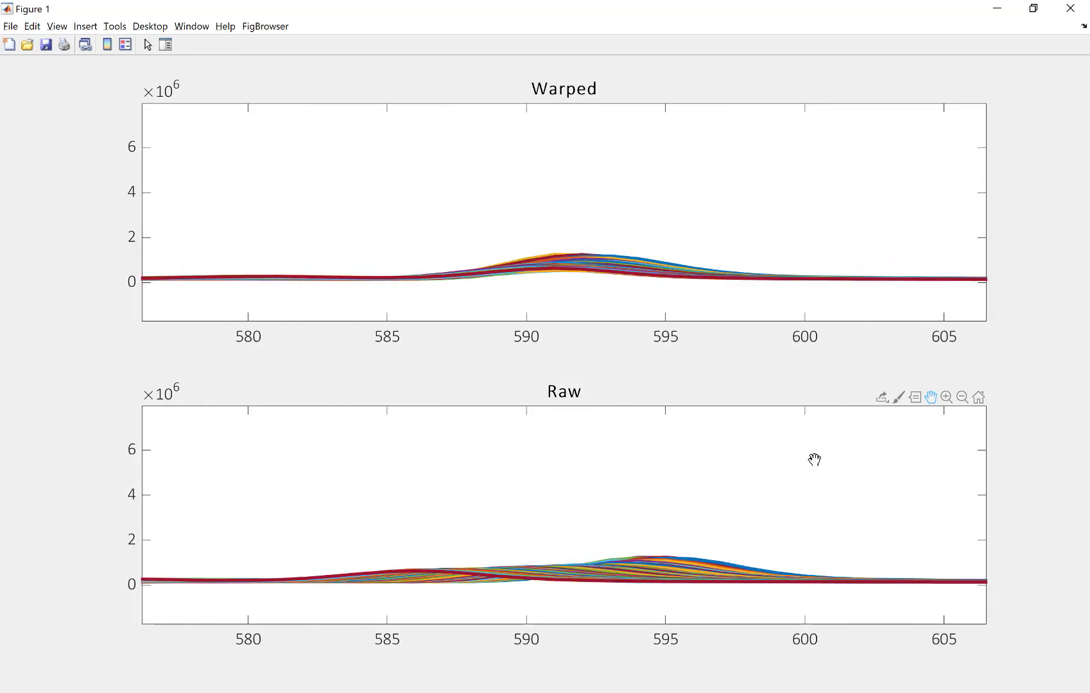
pyautogui.moveTo(892, 489); pyautogui.dragTo(383, 488)
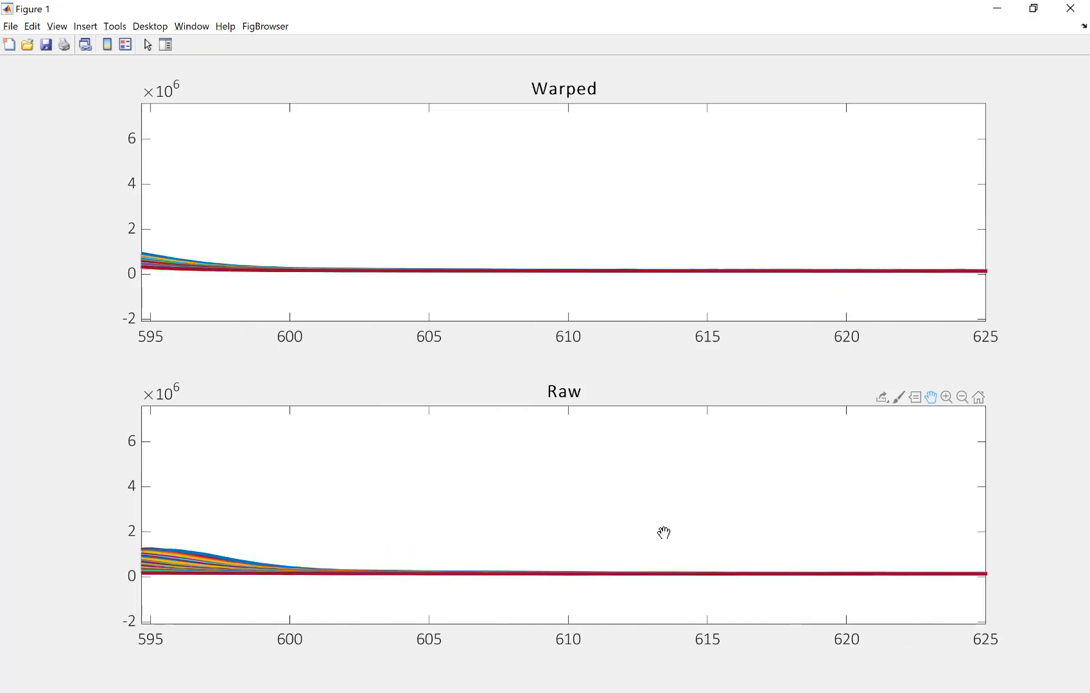
pyautogui.moveTo(772, 537); pyautogui.dragTo(548, 570)
pyautogui.moveTo(783, 540); pyautogui.dragTo(542, 511)
pyautogui.moveTo(879, 514); pyautogui.dragTo(462, 521)
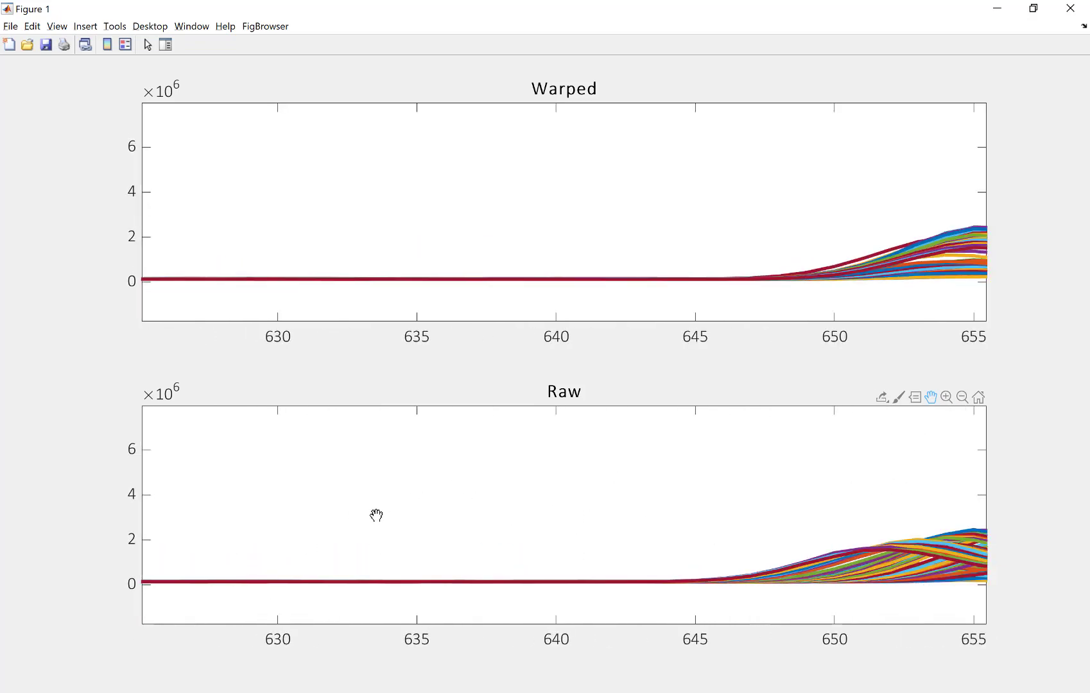
pyautogui.moveTo(736, 522); pyautogui.dragTo(338, 533)
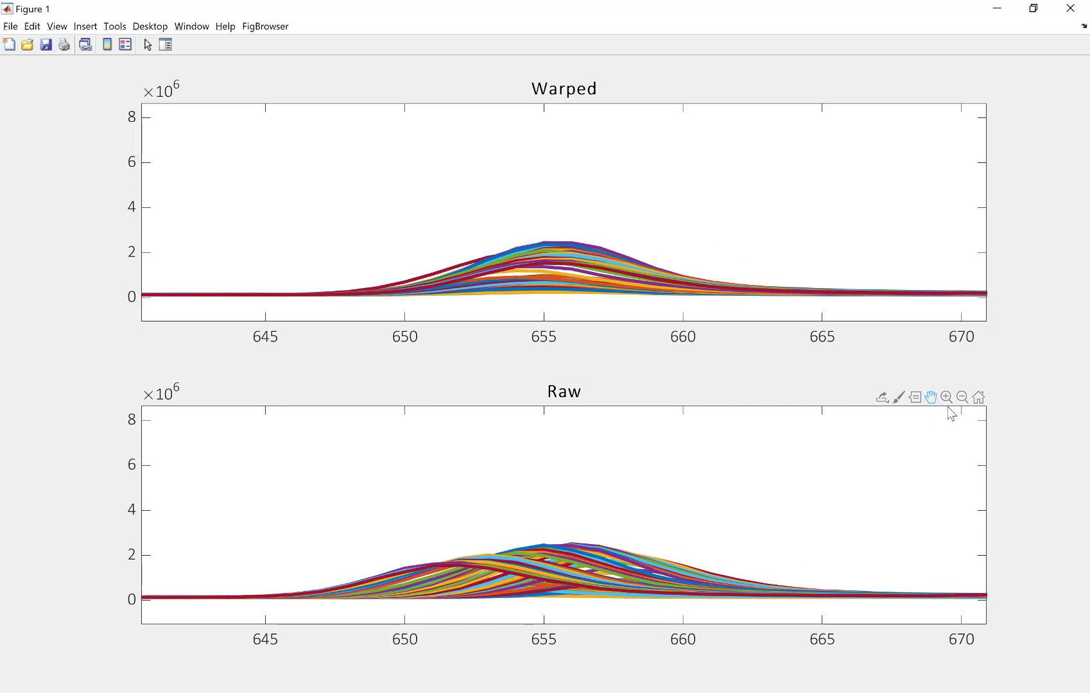
pyautogui.doubleClick(832, 538)
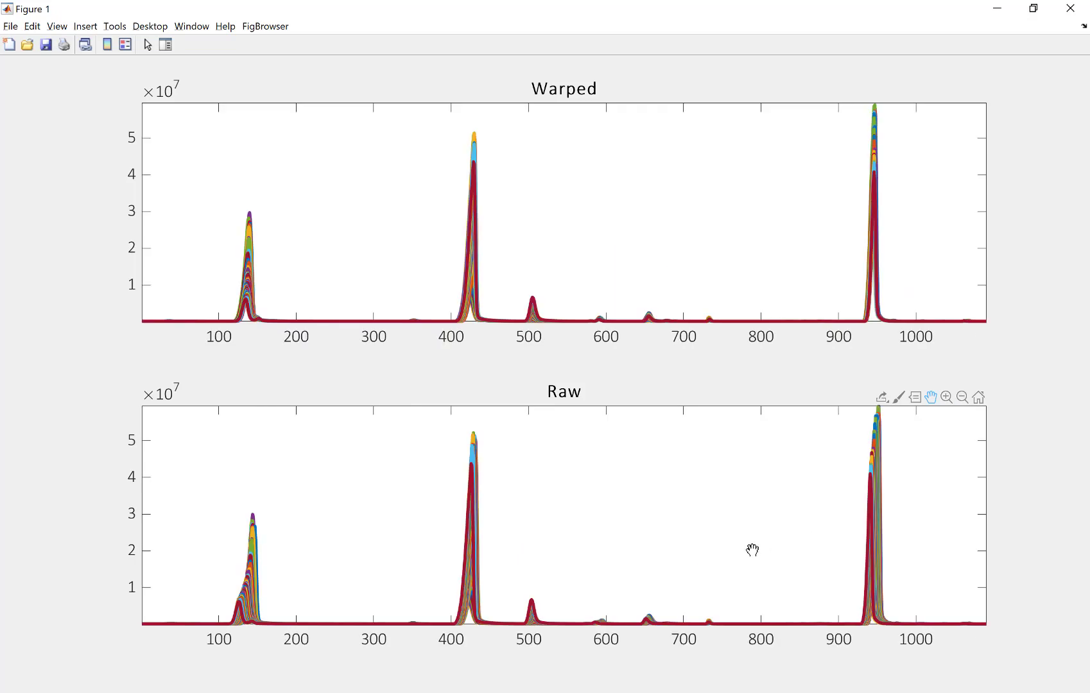
# Zoom on the peak near 950 in both plots, then close Figure 1
pyautogui.click(932, 397)
pyautogui.click(946, 397)
pyautogui.moveTo(856, 616); pyautogui.dragTo(912, 626)
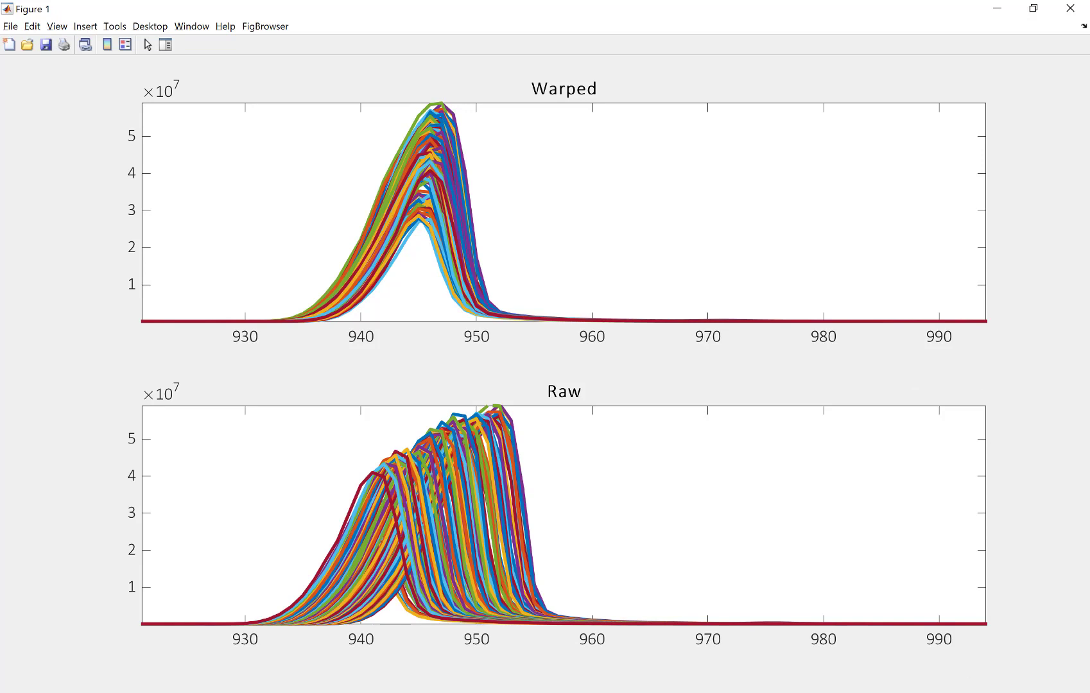
pyautogui.click(1068, 8)
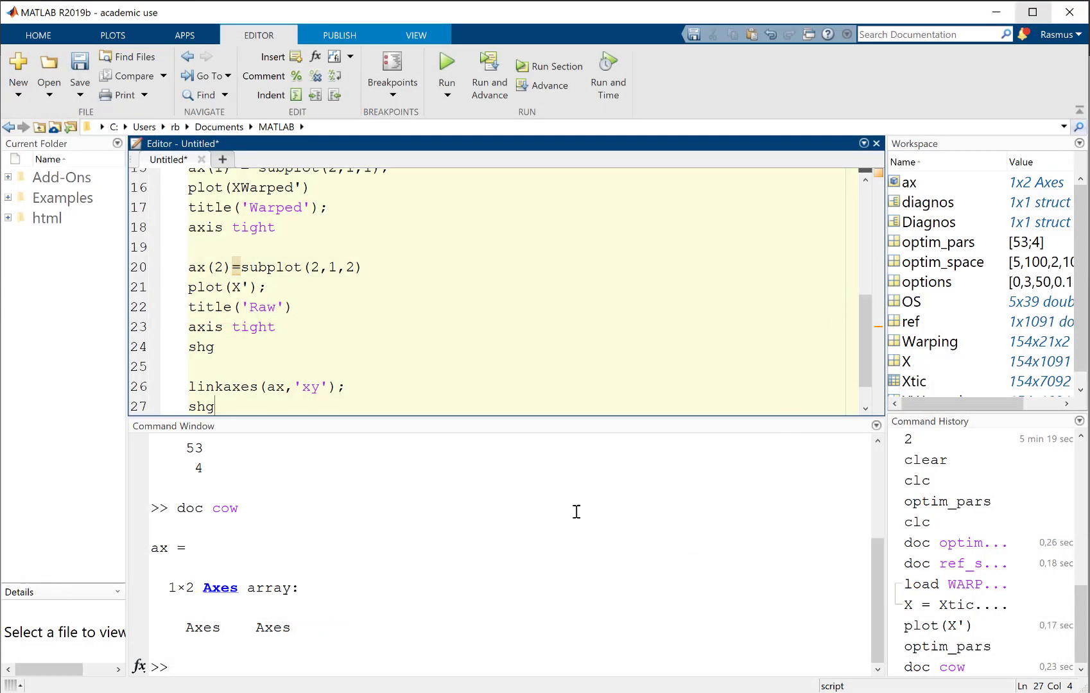
# Scroll the script back to the 'Run the optimization' section, then switch to the 3 Preprocess.pptx deck
pyautogui.click(490, 385)
pyautogui.moveTo(865, 347); pyautogui.dragTo(865, 362)
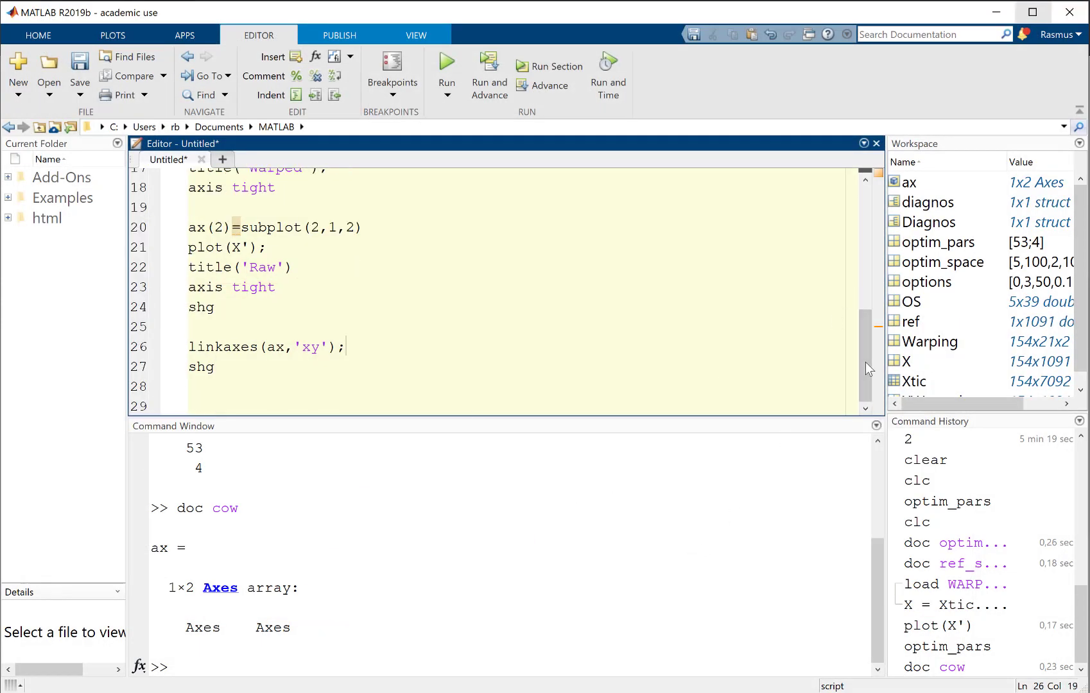
pyautogui.press('Up')
pyautogui.press('Up')
pyautogui.press('Up')
pyautogui.press('Up')
pyautogui.press('Up')
pyautogui.press('Up')
pyautogui.press('Up')
pyautogui.press('Up')
pyautogui.press('Up')
pyautogui.press('Up')
pyautogui.press('Up')
pyautogui.press('Up')
pyautogui.press('Up')
pyautogui.hotkey('ctrl', 'Up')
pyautogui.hotkey('ctrl', 'Up')
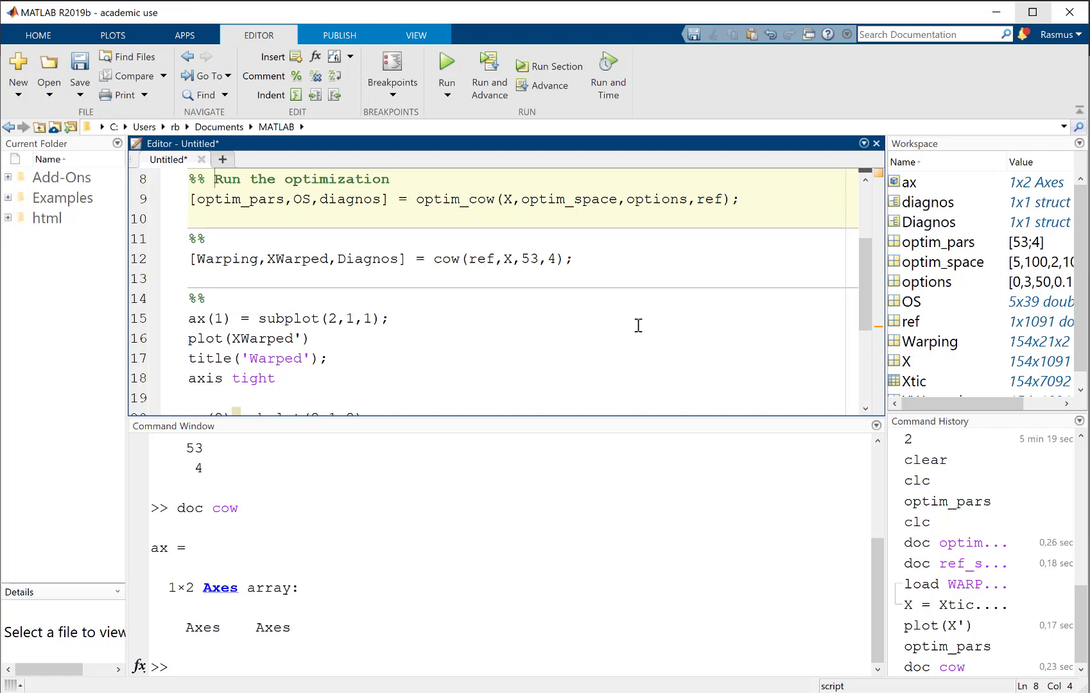
pyautogui.hotkey('alt', 'Tab')
pyautogui.hotkey('alt', 'Tab')
pyautogui.hotkey('alt', 'Tab')
pyautogui.hotkey('alt', 'Tab')
pyautogui.hotkey('alt', 'Tab')
pyautogui.hotkey('alt', 'Tab')
pyautogui.hotkey('alt', 'Tab')
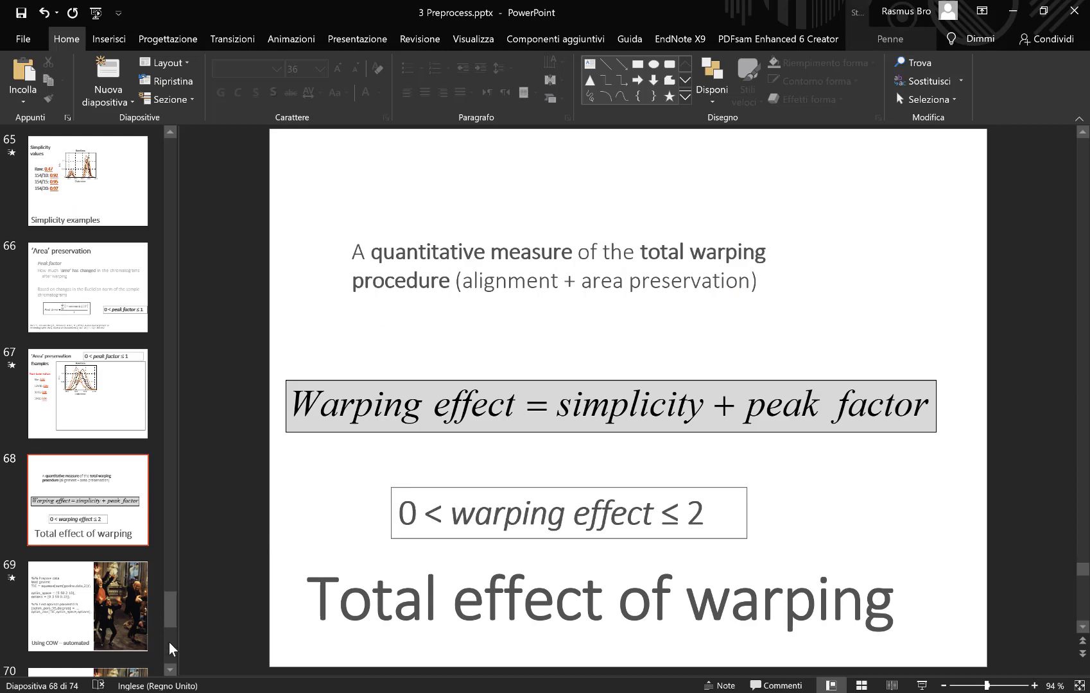
# Start the slide show from slide 71, 'Many other methods for aligning'
pyautogui.click(170, 646)
pyautogui.click(116, 307)
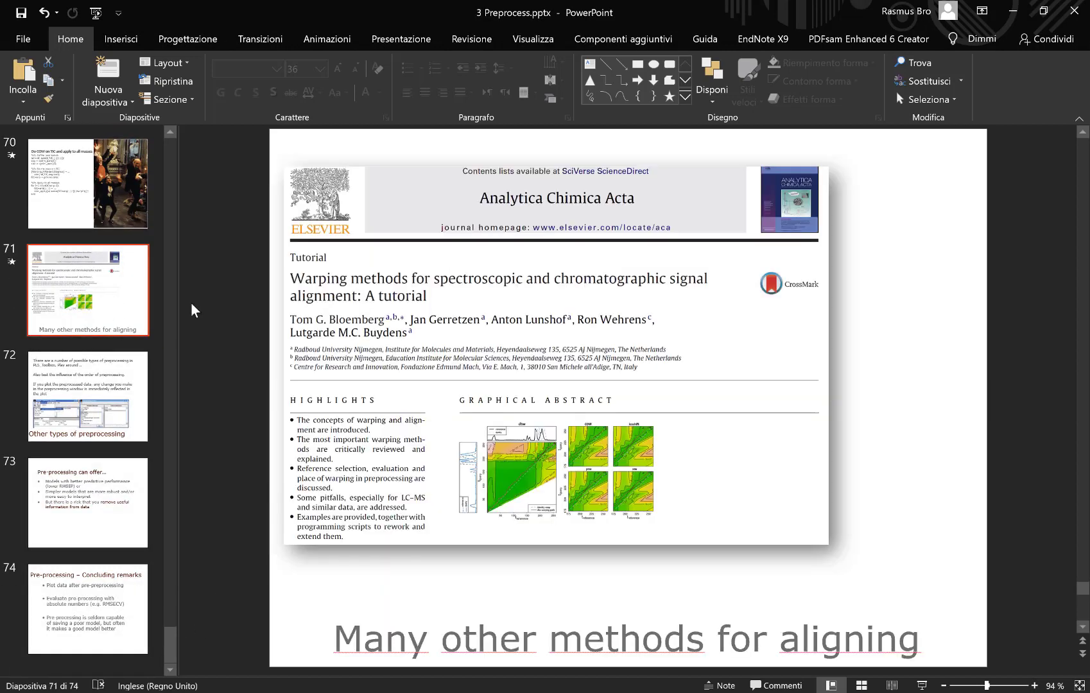
pyautogui.hotkey('shift', 'F5')
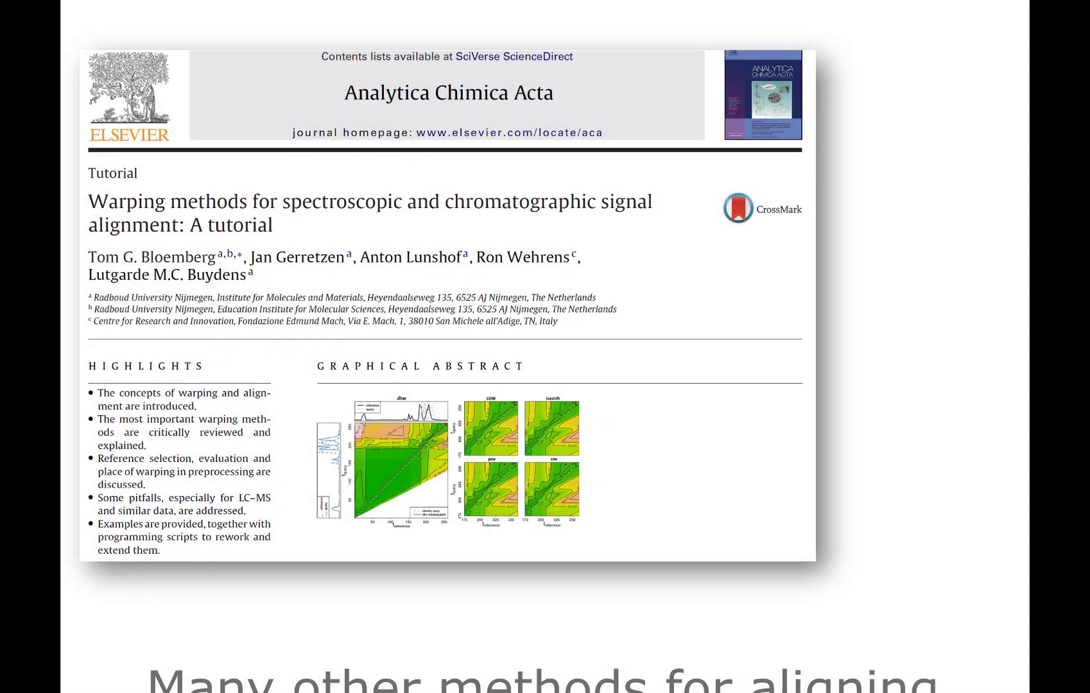